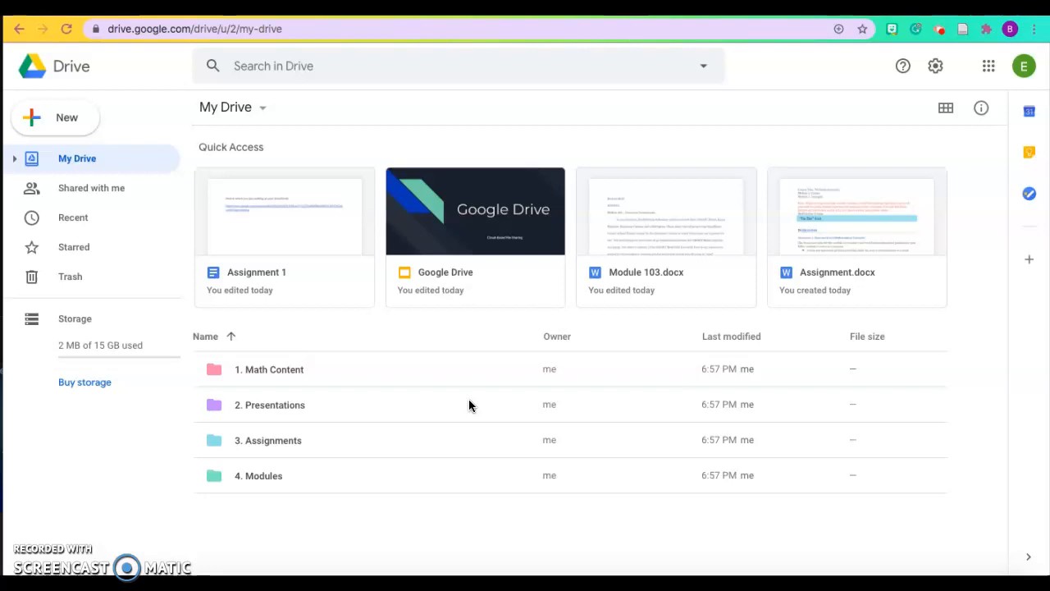
Step: Open the shared Google Keep Titles presentation and apply a custom page size of 16 × 6 inches
click(64, 195)
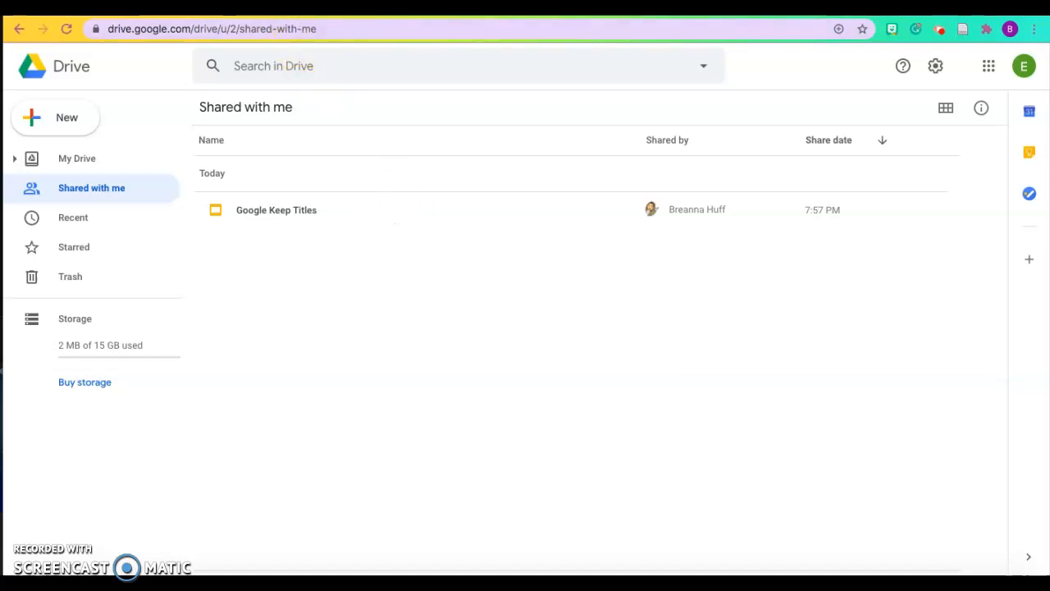
double_click(377, 210)
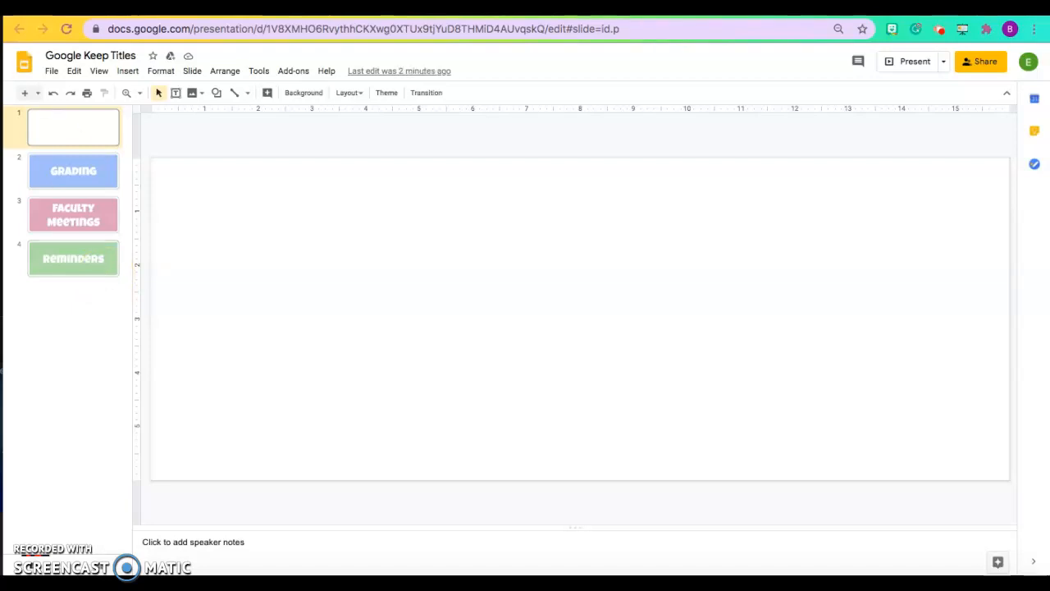
click(51, 73)
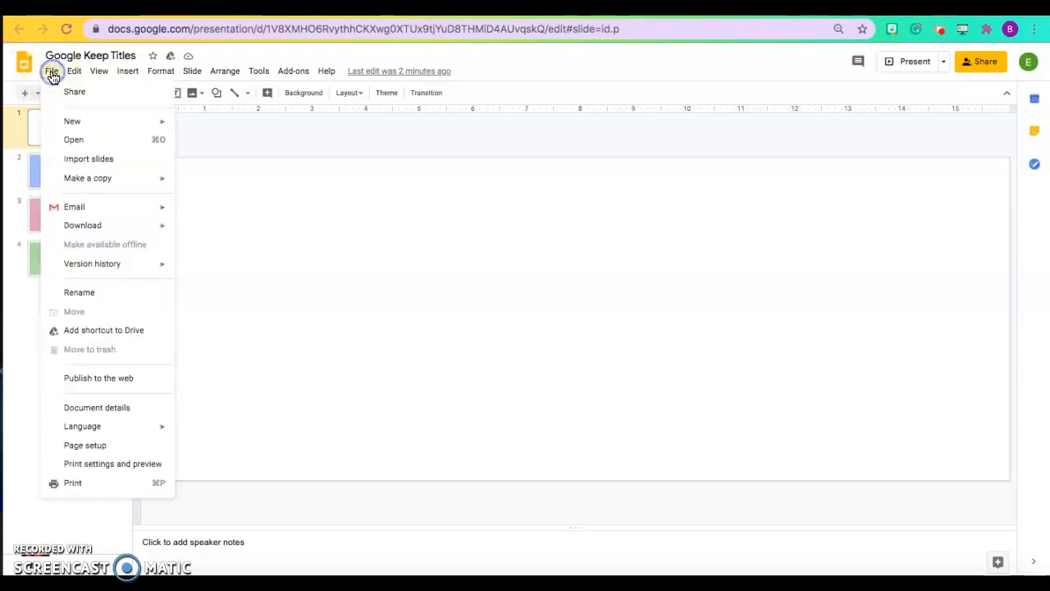
click(100, 448)
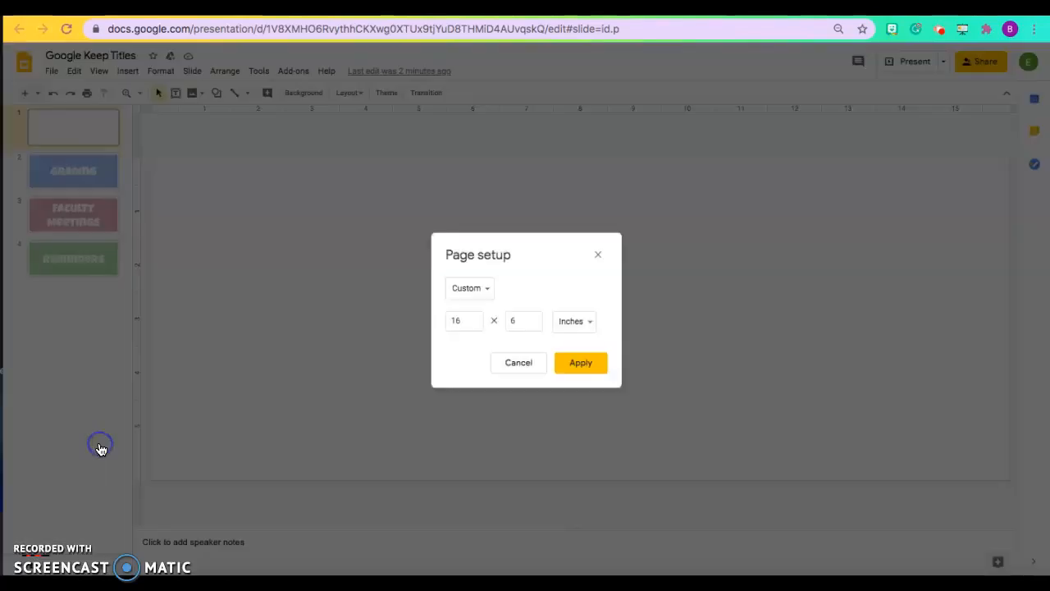
click(482, 293)
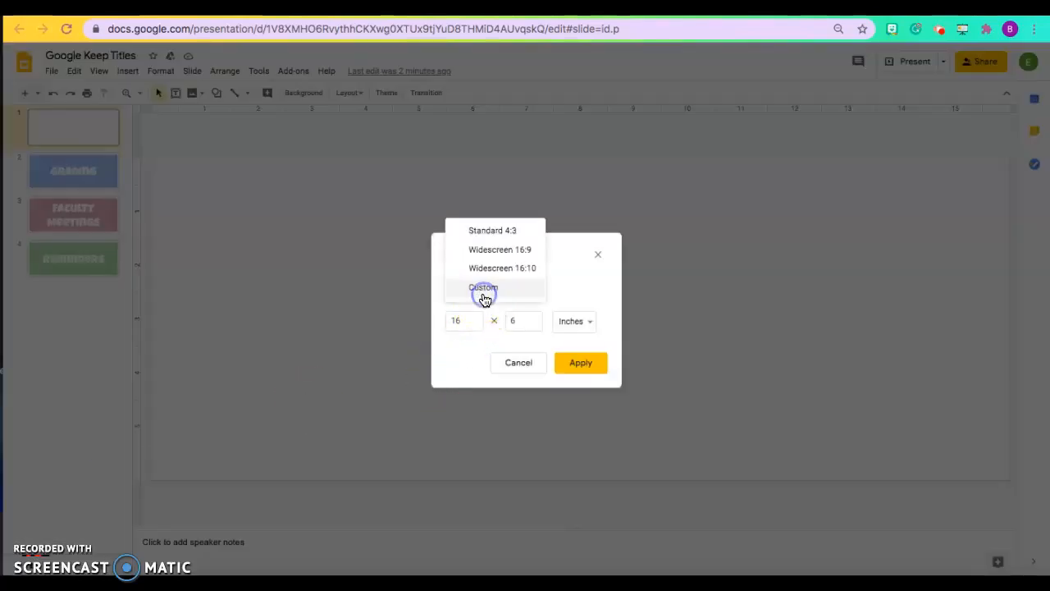
click(574, 291)
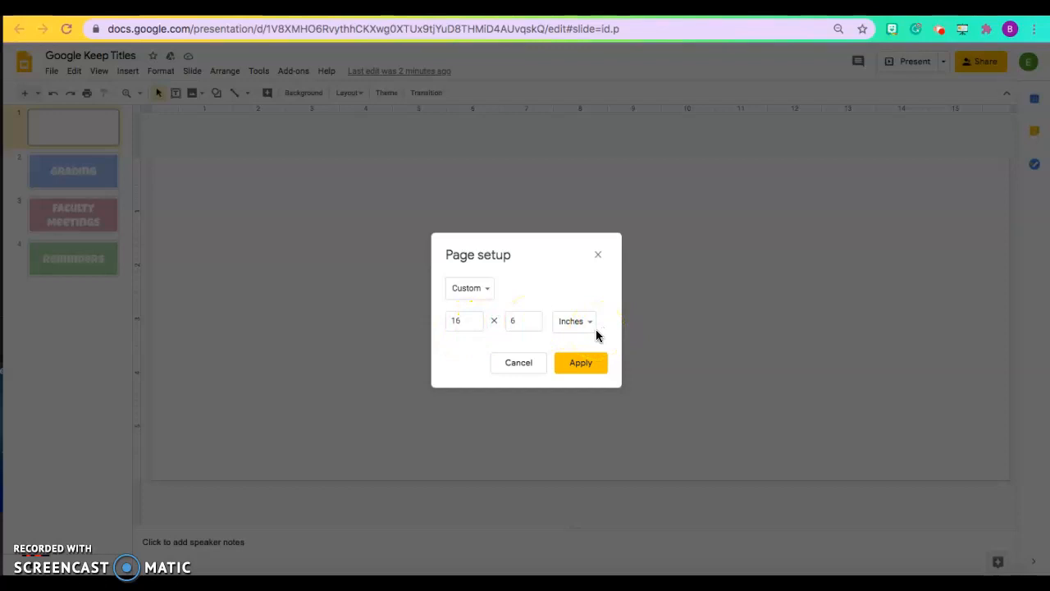
click(583, 367)
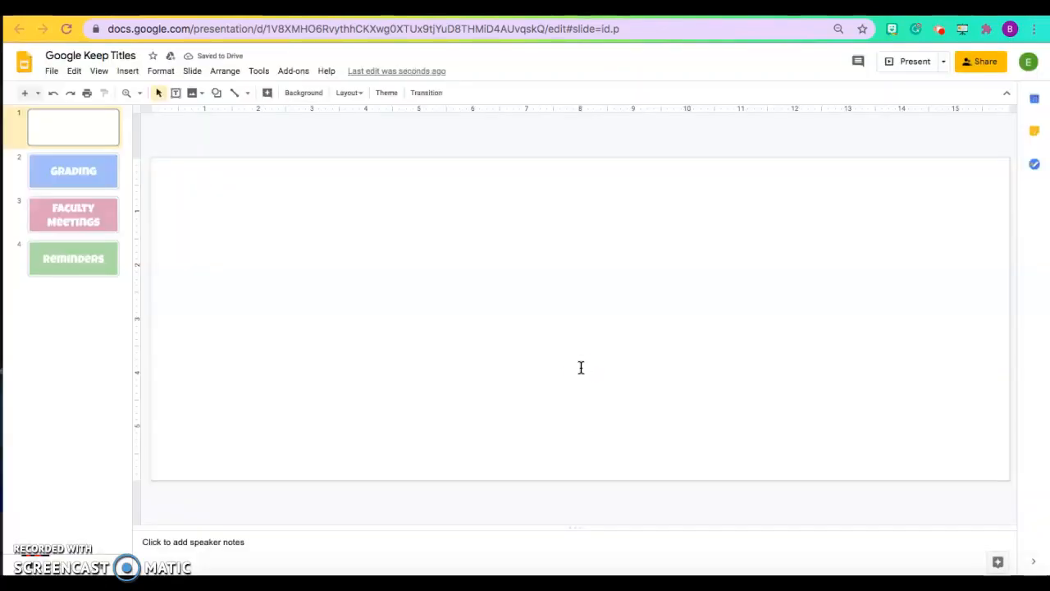
Step: Set the first slide's background to a solid light red
click(303, 92)
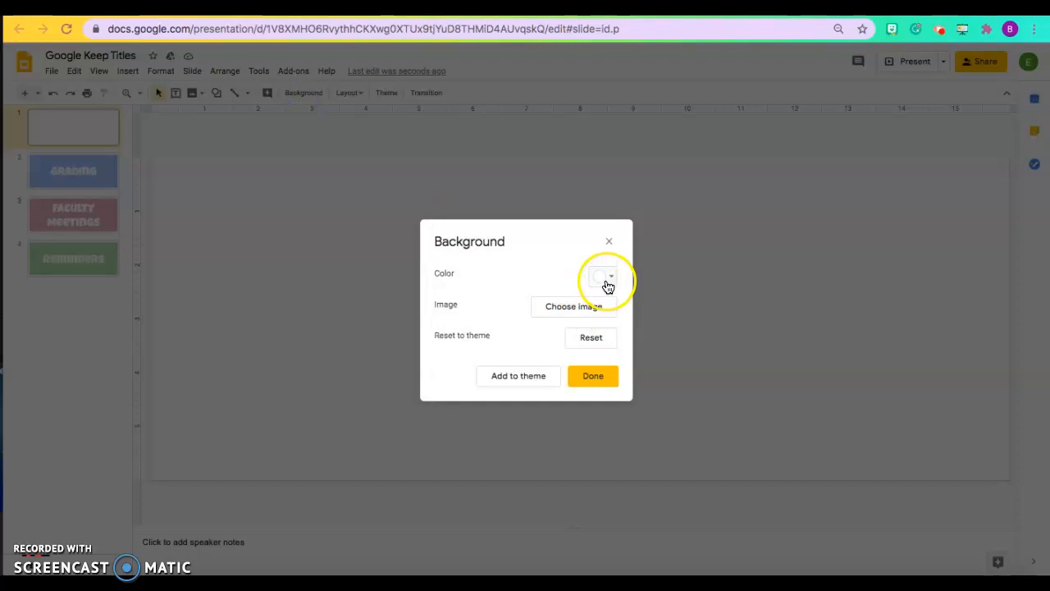
click(606, 279)
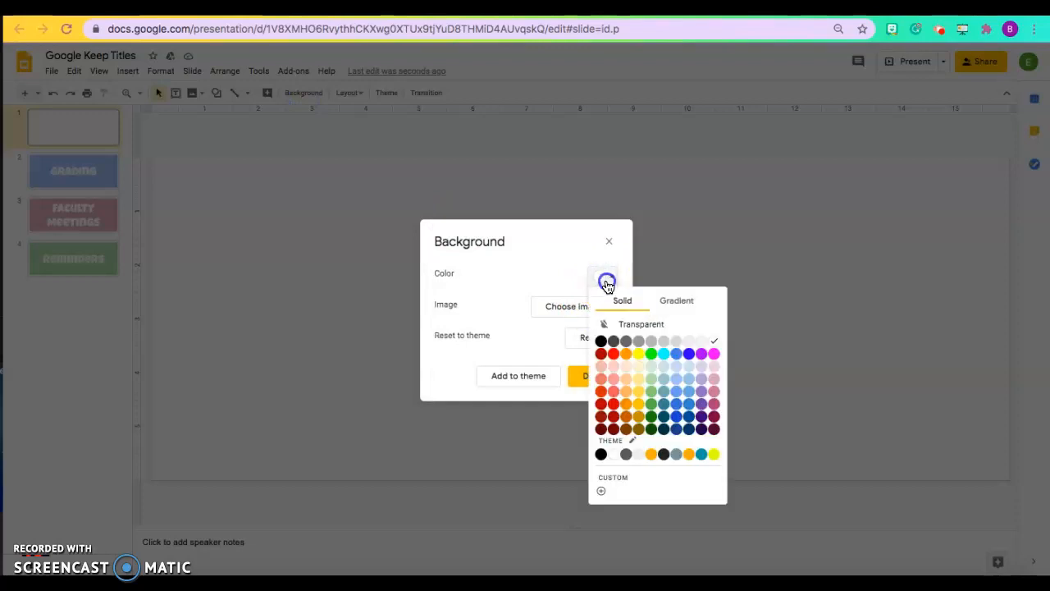
click(616, 383)
click(618, 387)
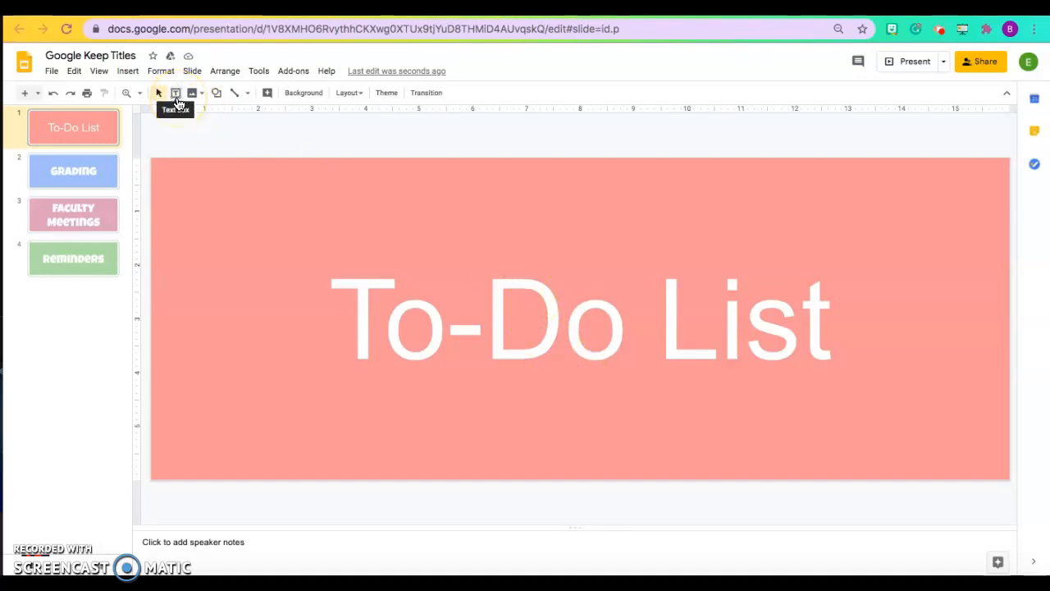
Step: Change the font of the To-Do List title on the first slide to Luckiest Guy
double_click(554, 343)
click(554, 343)
double_click(554, 343)
drag(822, 327, 315, 322)
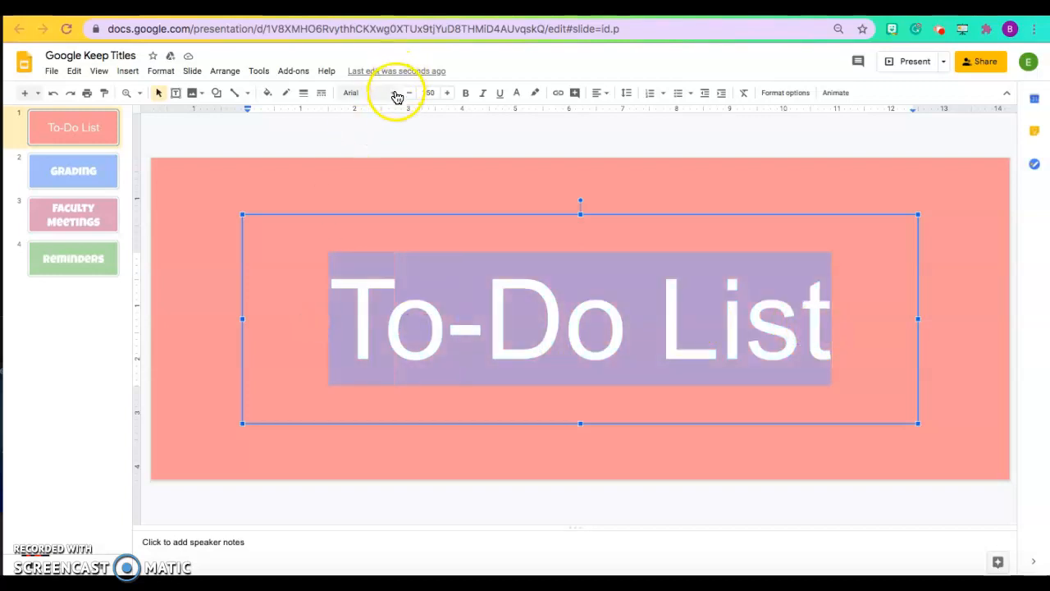
click(392, 93)
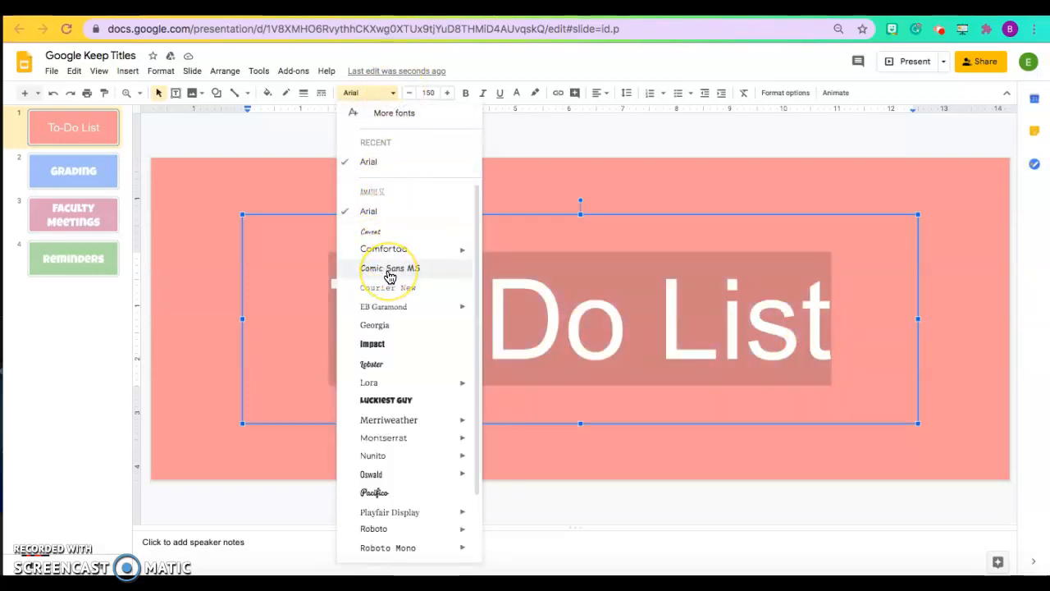
scroll(388, 277, down, 1)
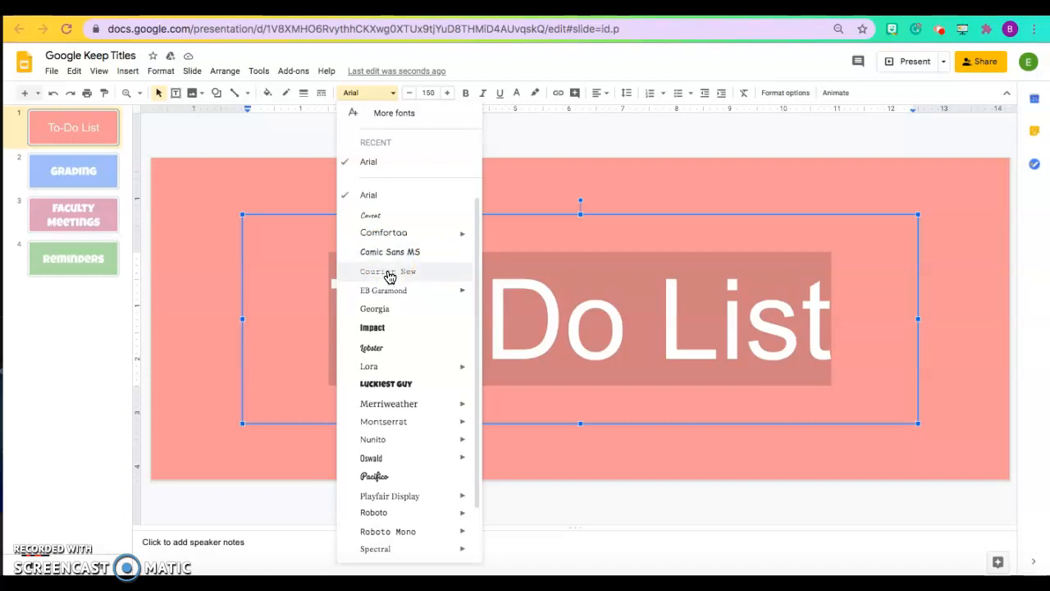
click(387, 383)
click(771, 148)
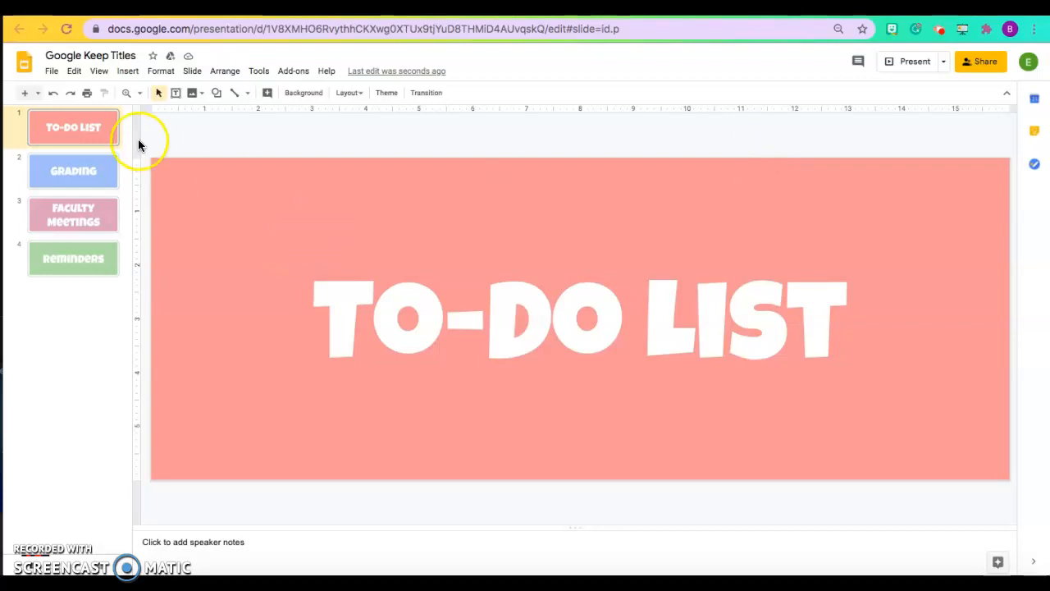
Step: Download the To-Do List slide as a JPEG image and display the Grading slide
click(52, 73)
mouse_move(99, 227)
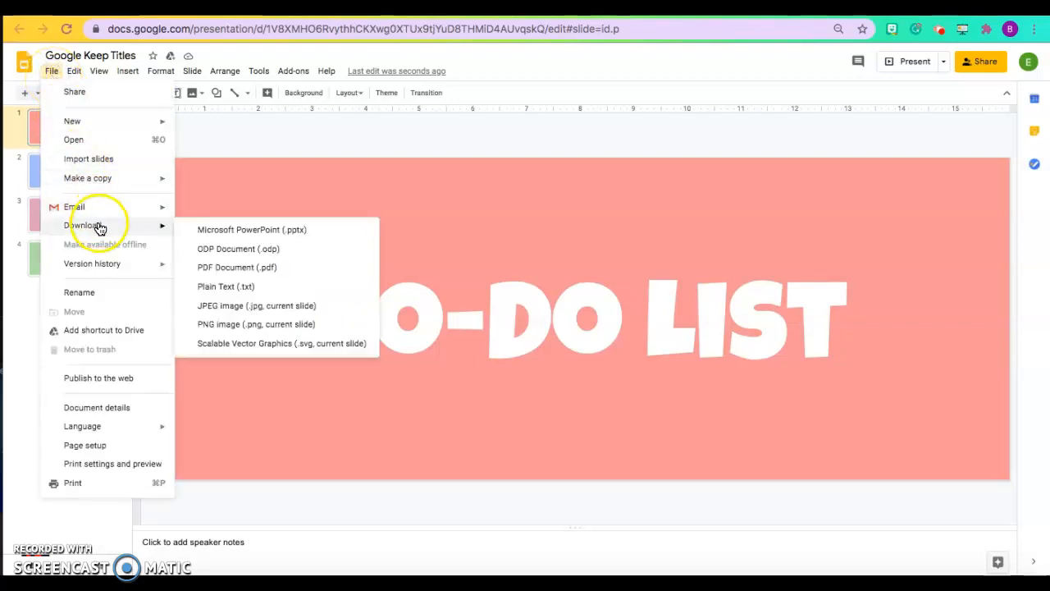
click(278, 308)
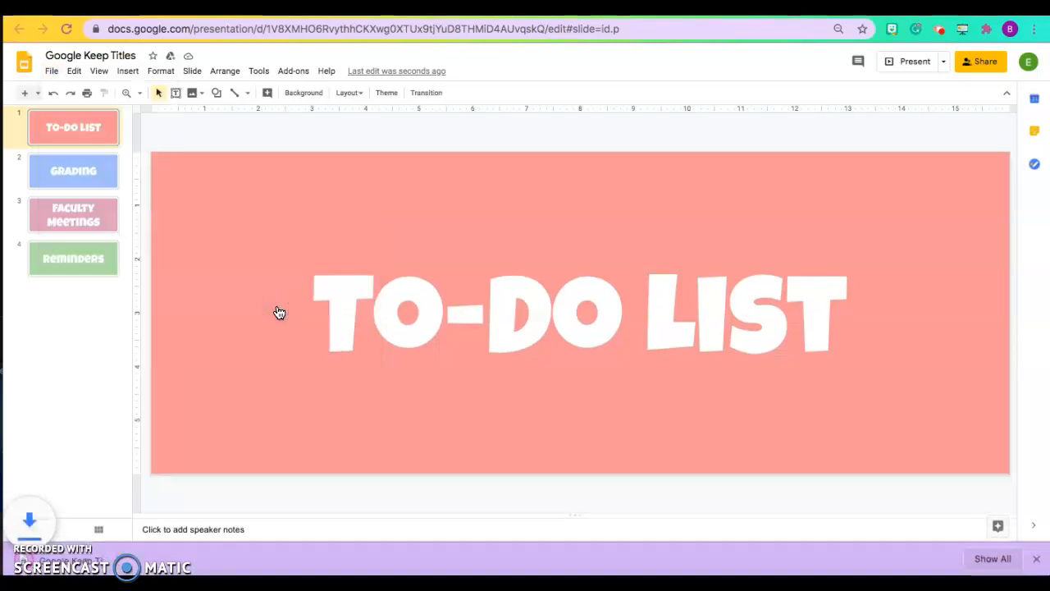
click(100, 176)
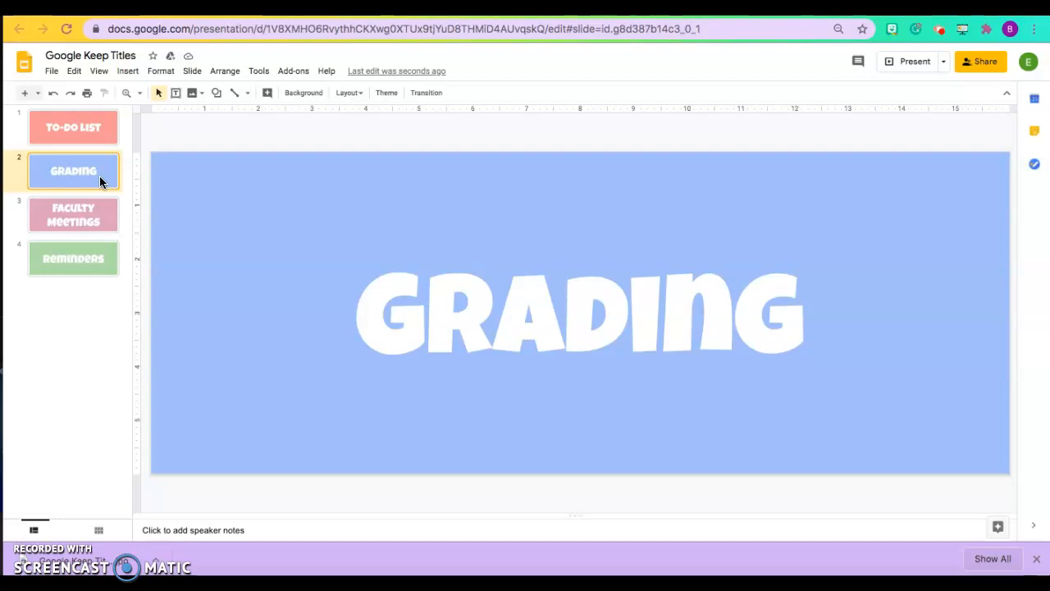
Step: Switch to Google Keep and start a new note with the image Untitled presentation.jpg from the Downloads folder
key(ctrl+Tab)
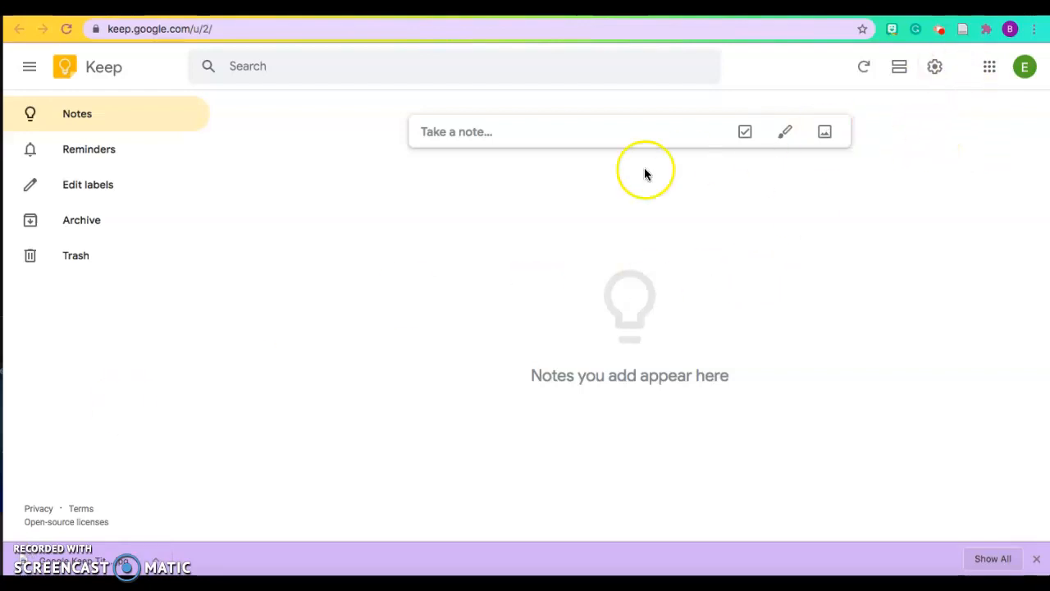
click(463, 131)
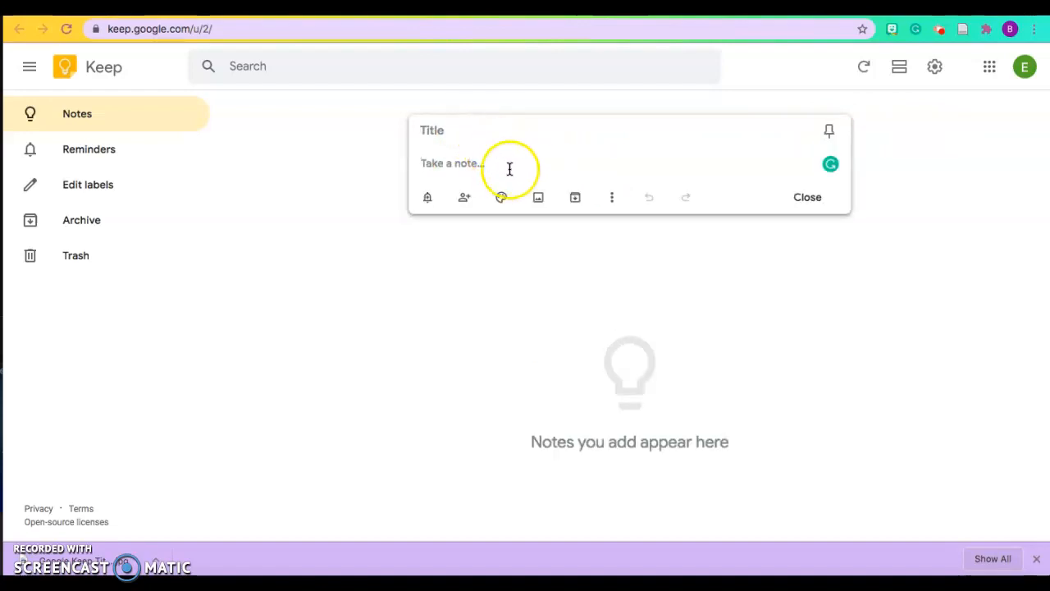
click(545, 202)
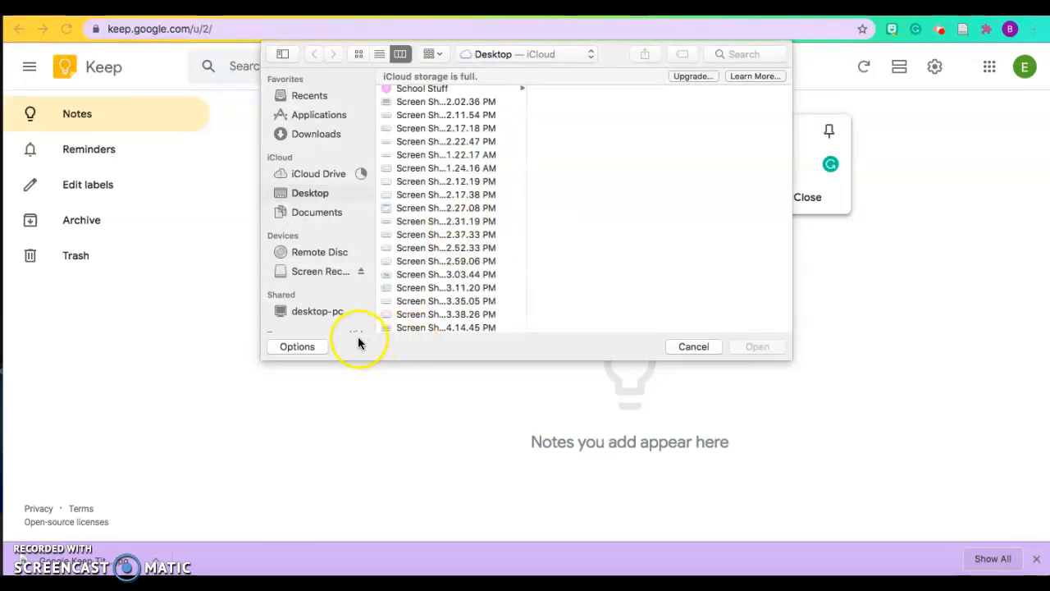
scroll(445, 307, down, 3)
scroll(446, 308, down, 2)
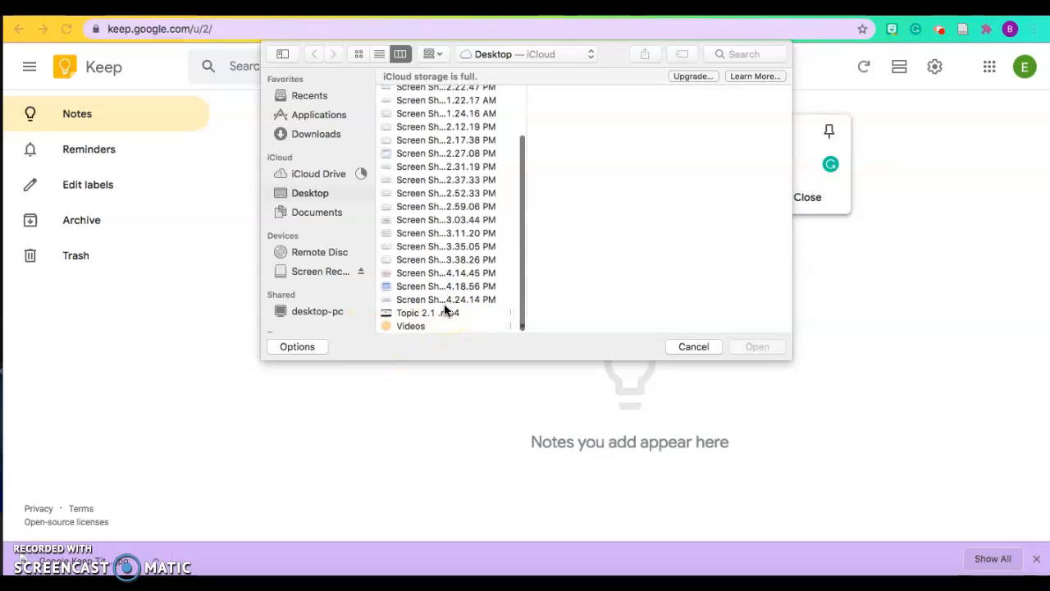
click(312, 133)
scroll(499, 257, down, 5)
scroll(498, 258, down, 10)
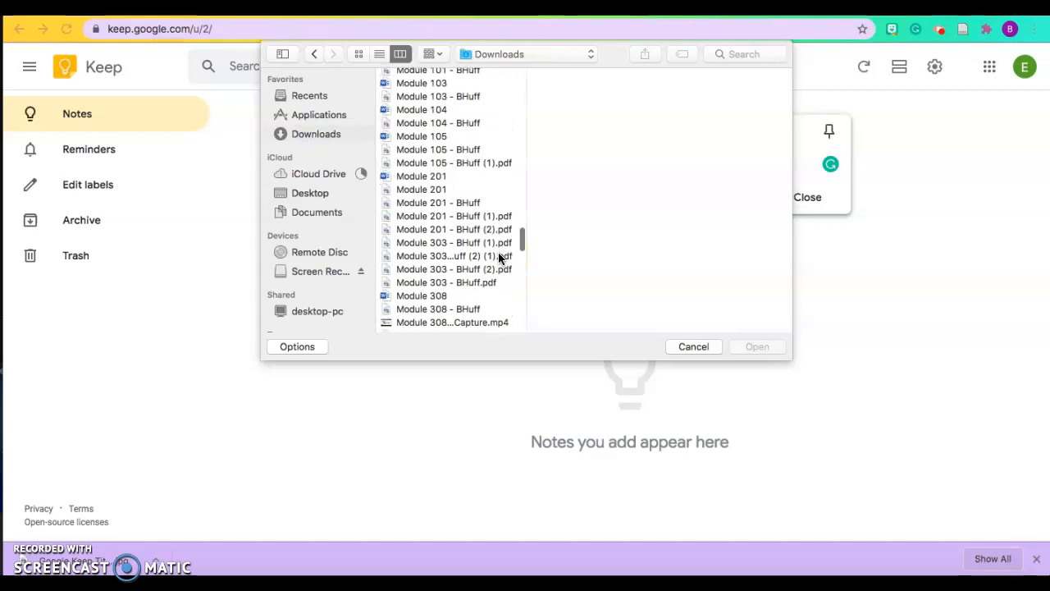
scroll(498, 259, up, 6)
scroll(498, 254, down, 10)
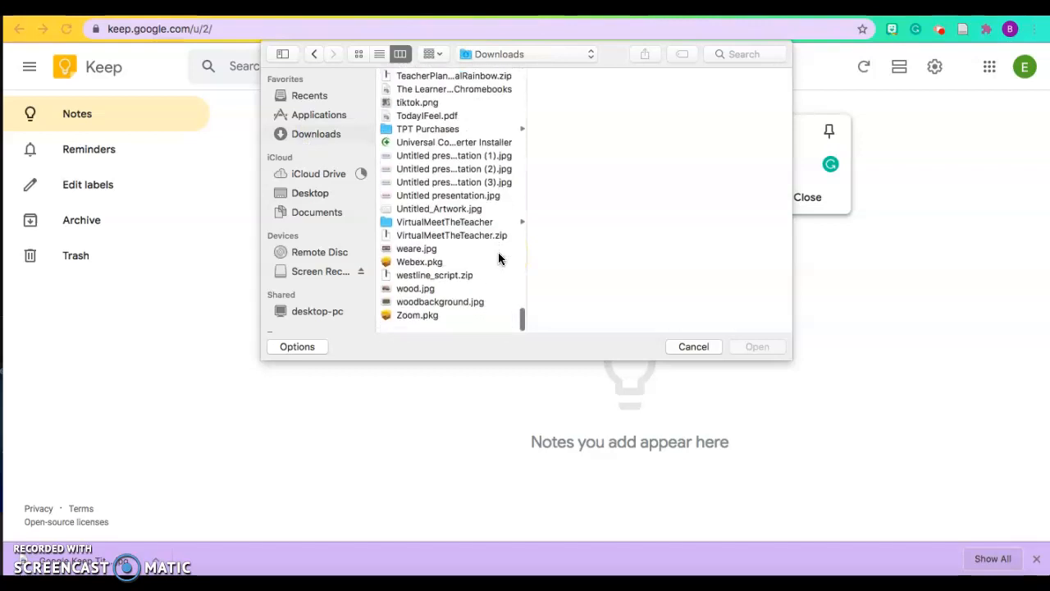
click(493, 207)
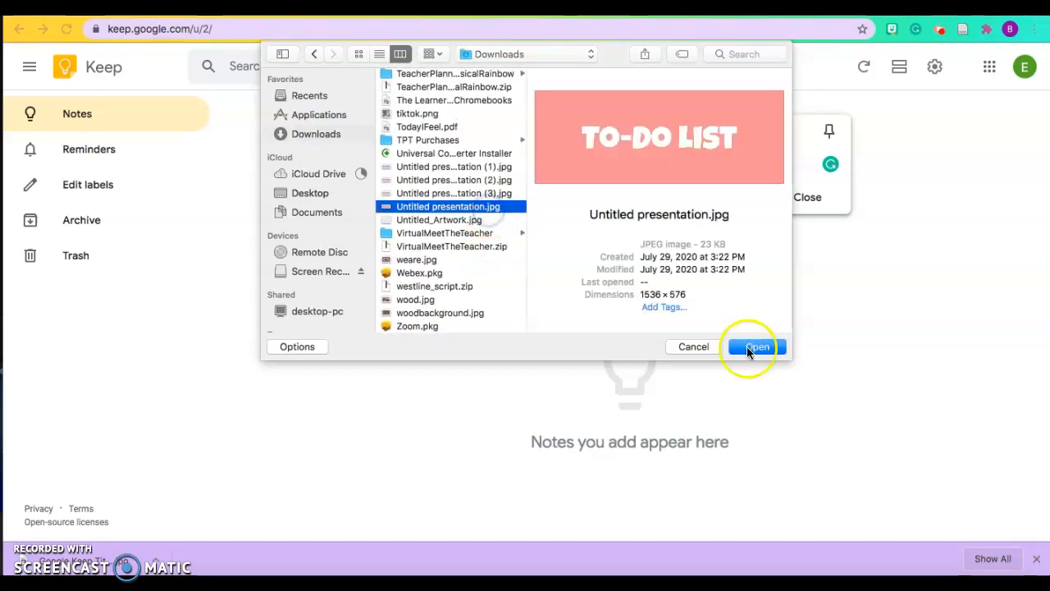
click(747, 346)
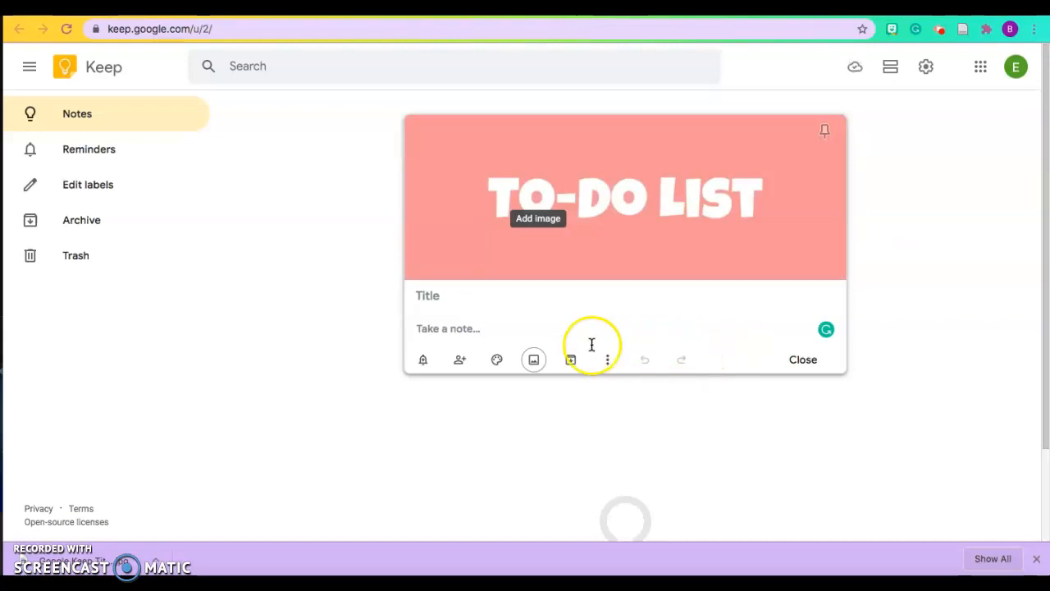
Step: Color the To-Do List note red, enter "Grocery Shopping" as its text and close it
mouse_move(497, 361)
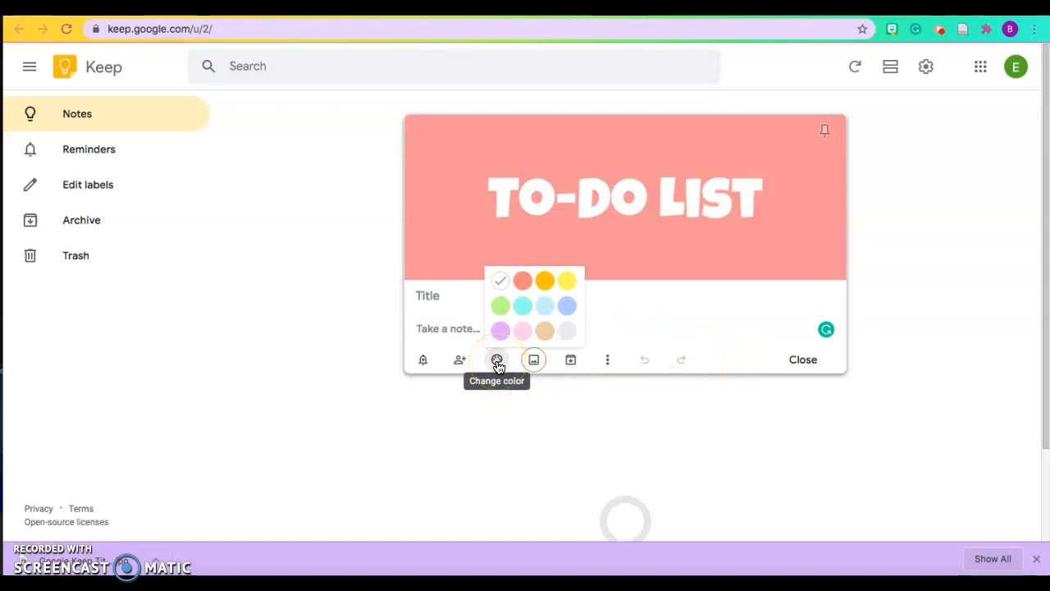
click(523, 286)
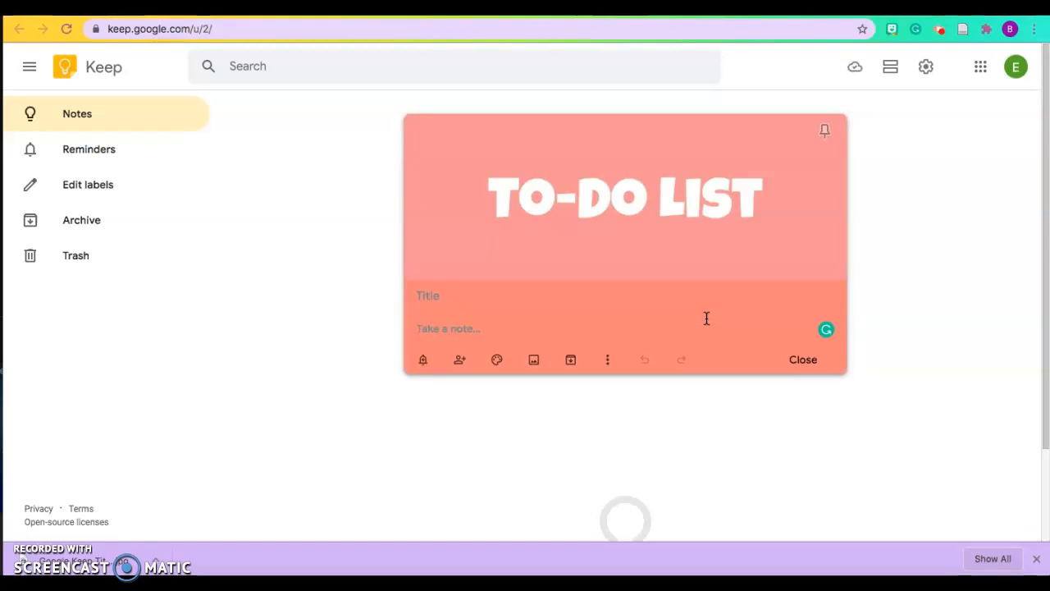
click(487, 329)
text(Gro)
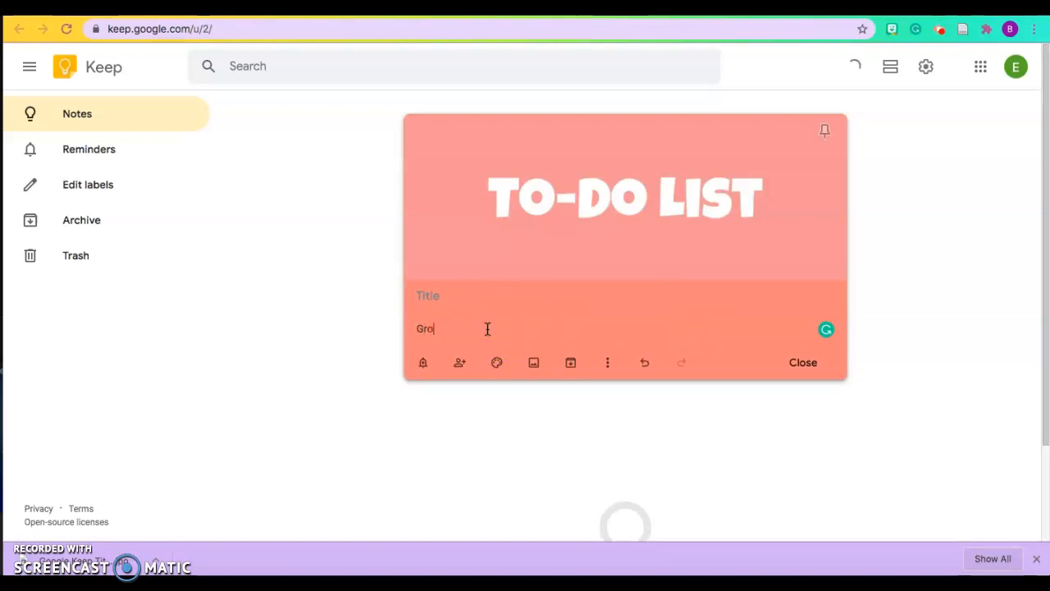
text(cery Shopping)
click(803, 363)
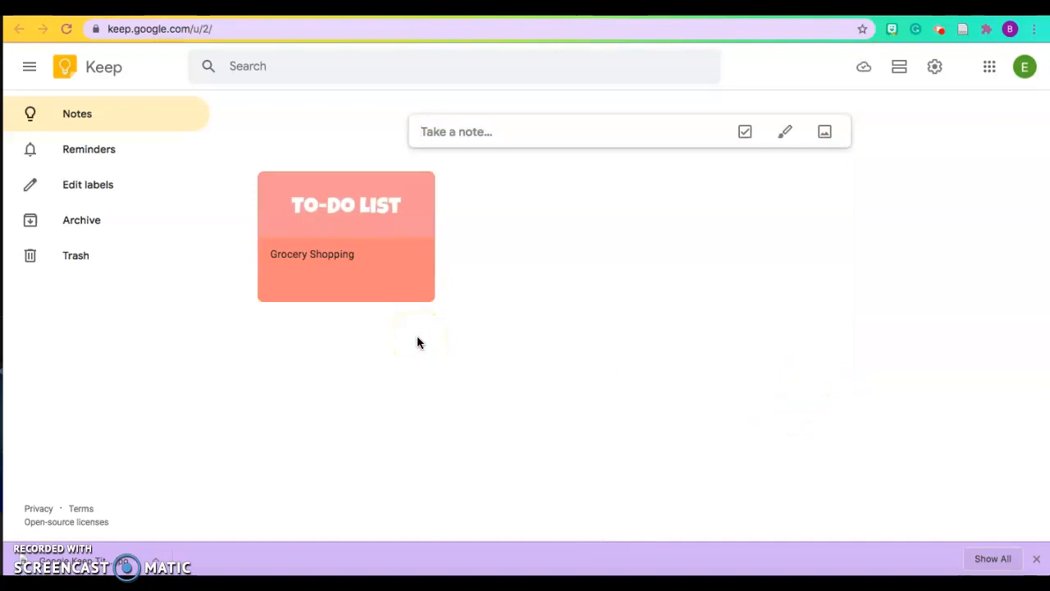
Step: Start a second note with the Grading image, Untitled presentation (1).jpg, from the Downloads folder
click(711, 131)
click(539, 198)
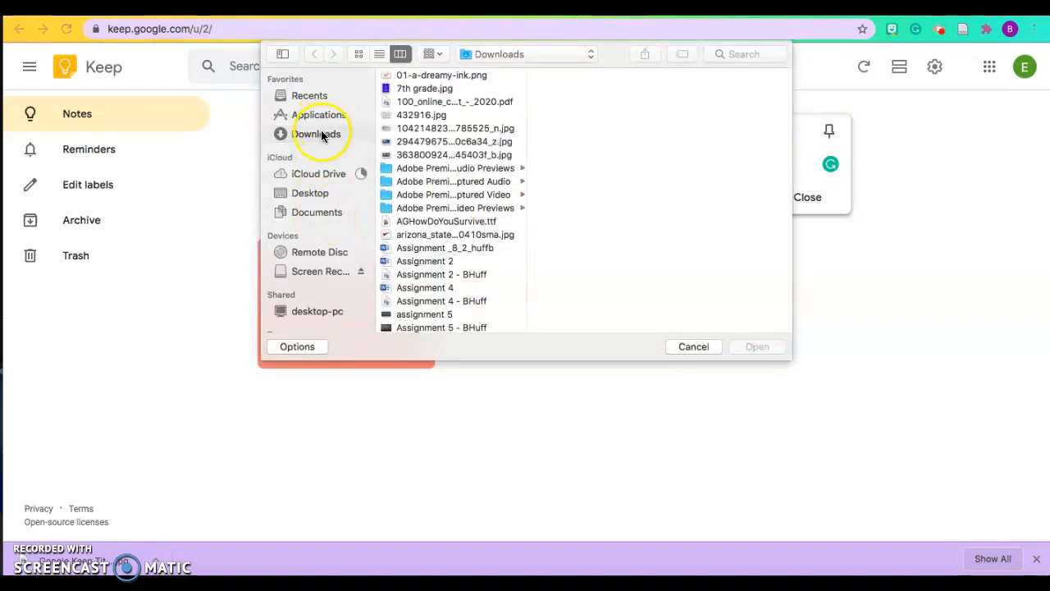
click(322, 136)
scroll(472, 256, down, 15)
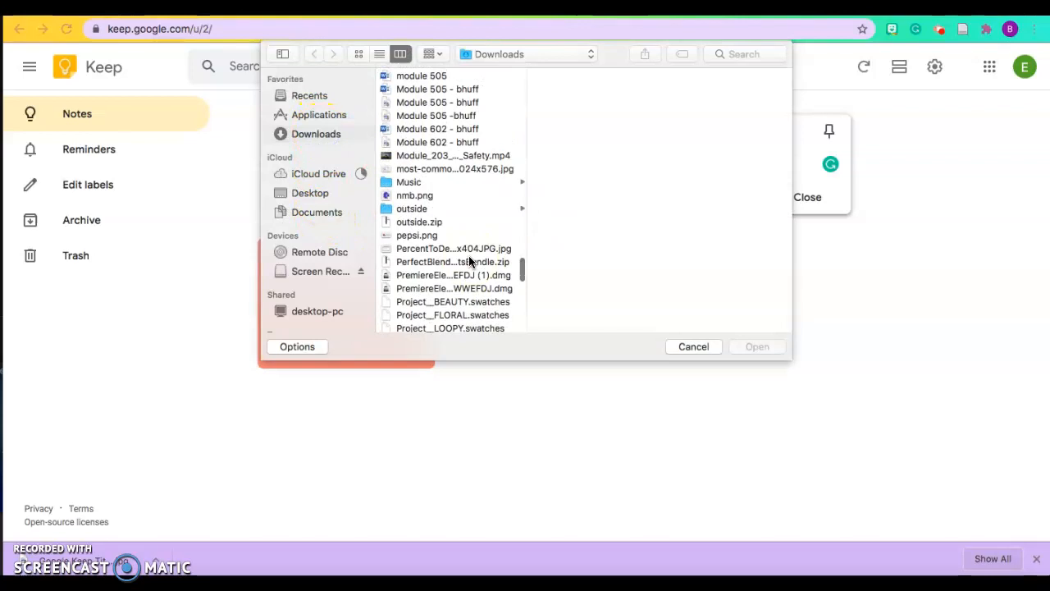
scroll(469, 259, down, 5)
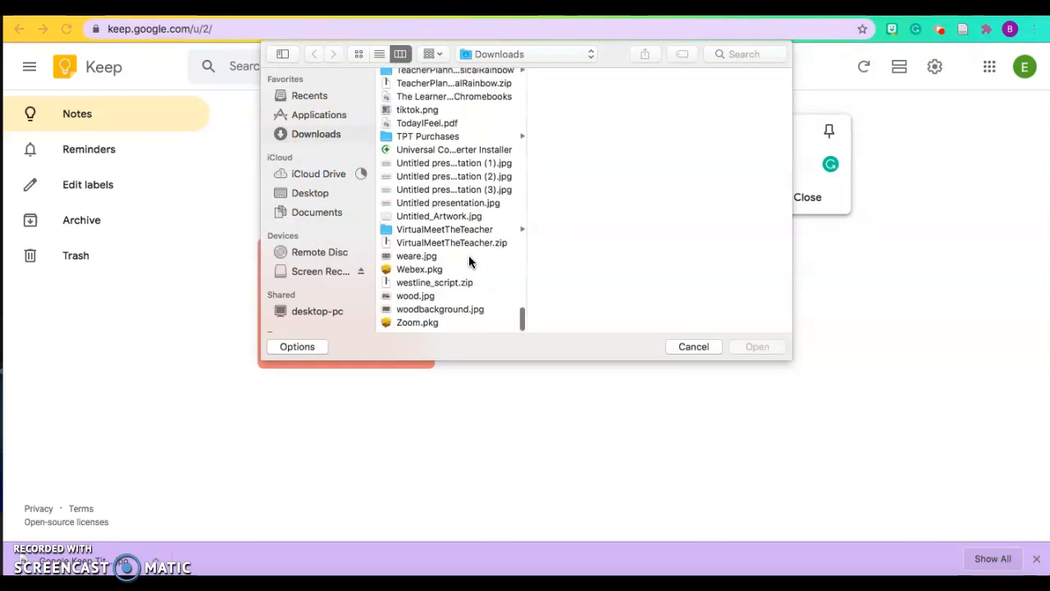
click(469, 166)
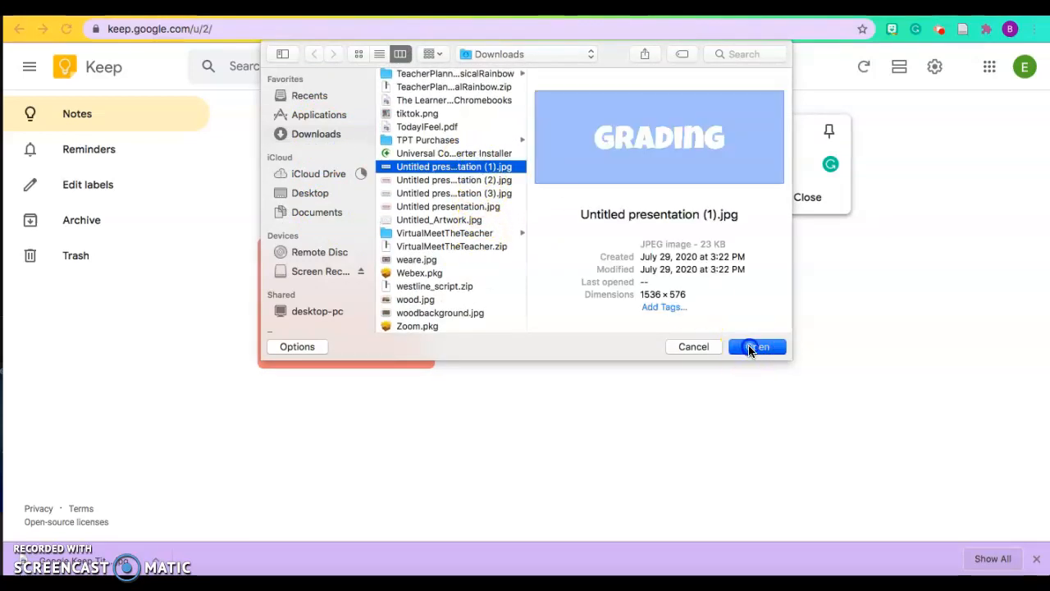
click(749, 348)
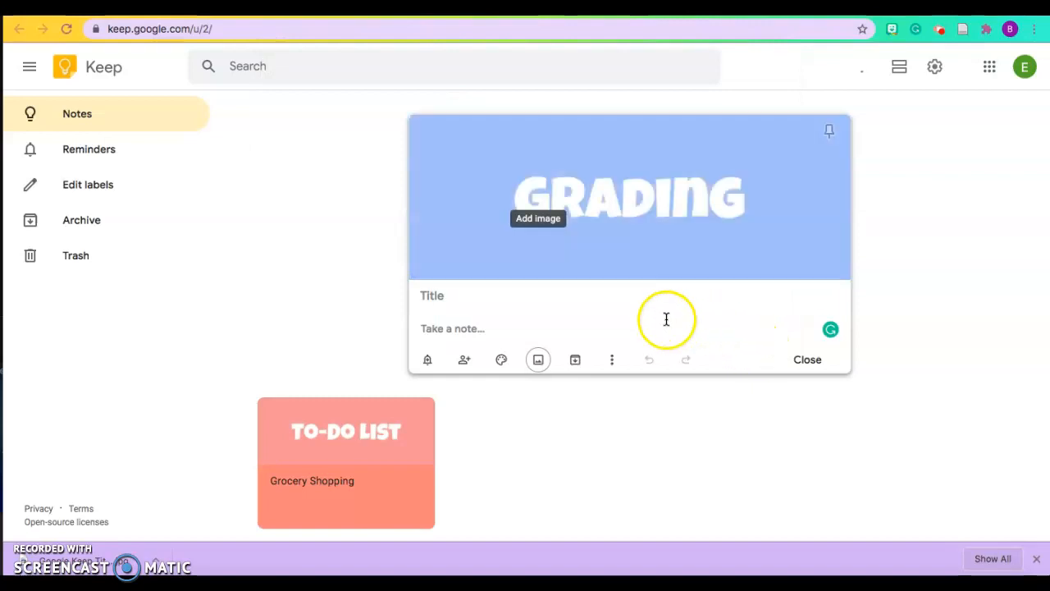
Step: Color the Grading note the darker blue, enter "Homework" and "Quizzes" on separate lines as its text, and close it
mouse_move(500, 359)
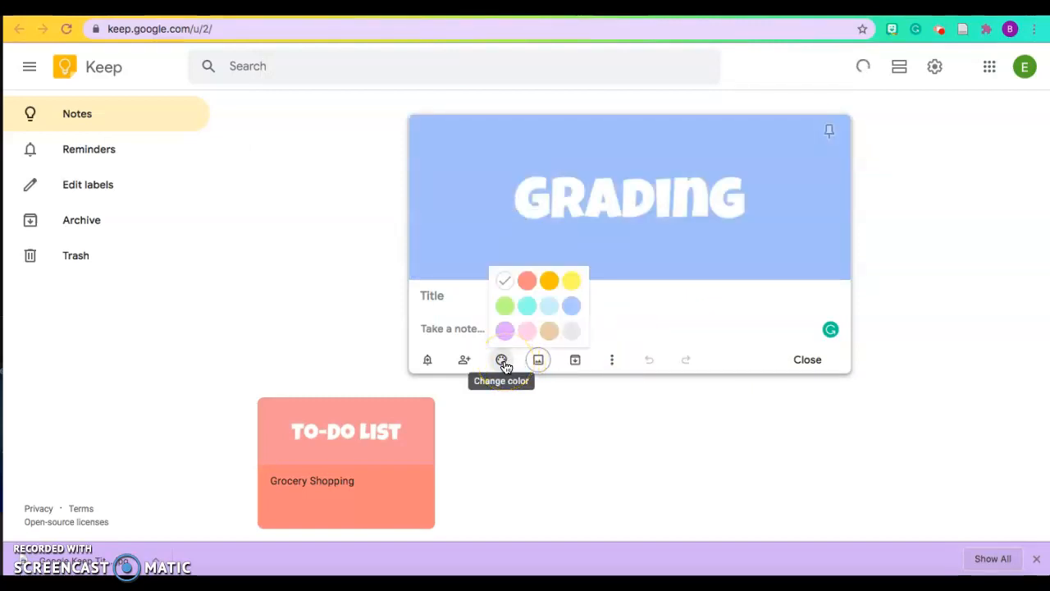
click(571, 305)
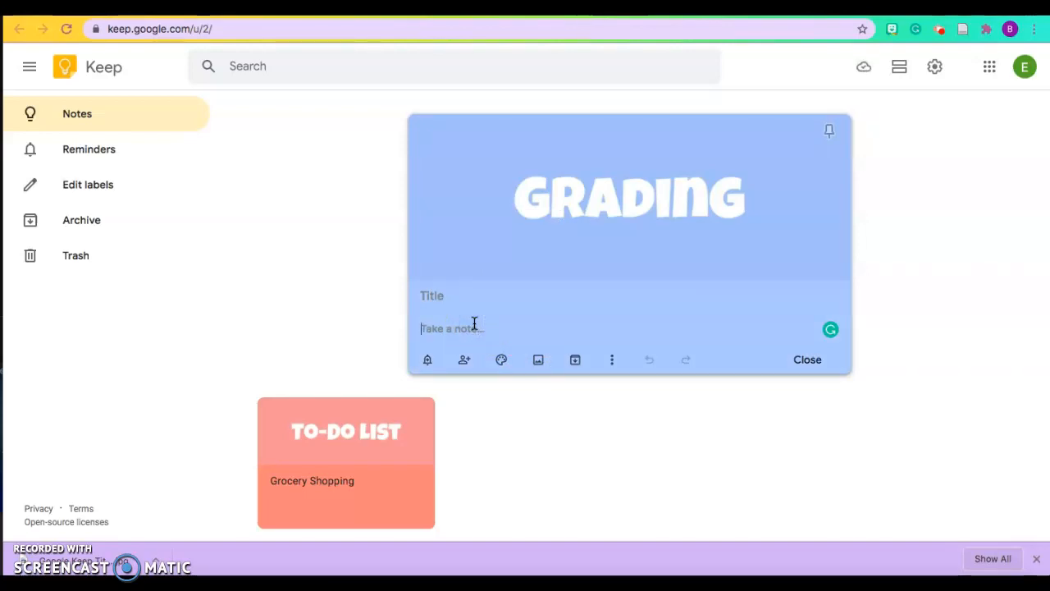
text(Homework)
key(Return)
text(Quizze)
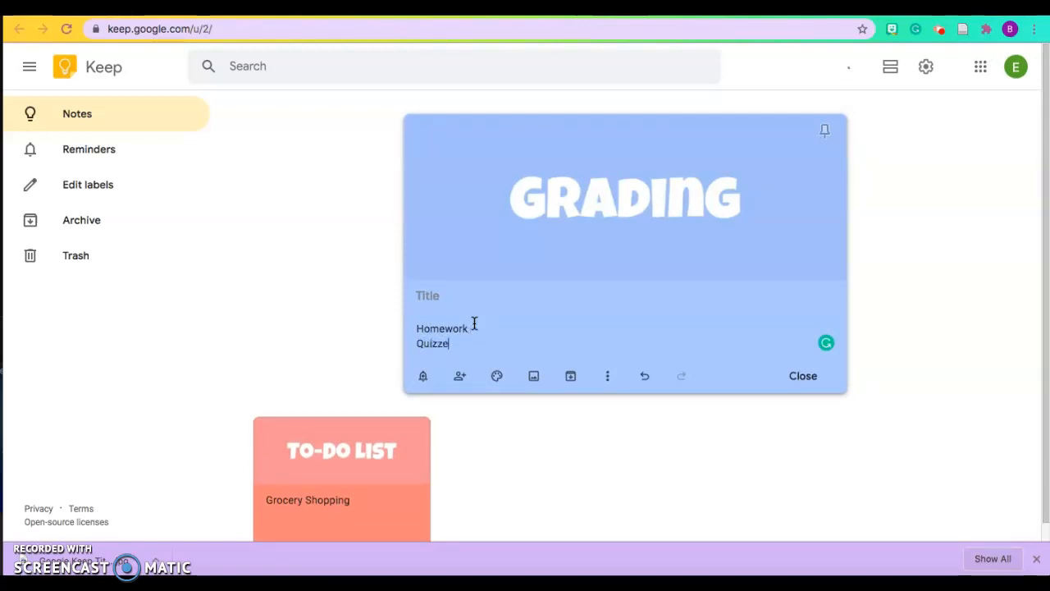
text(s)
click(817, 381)
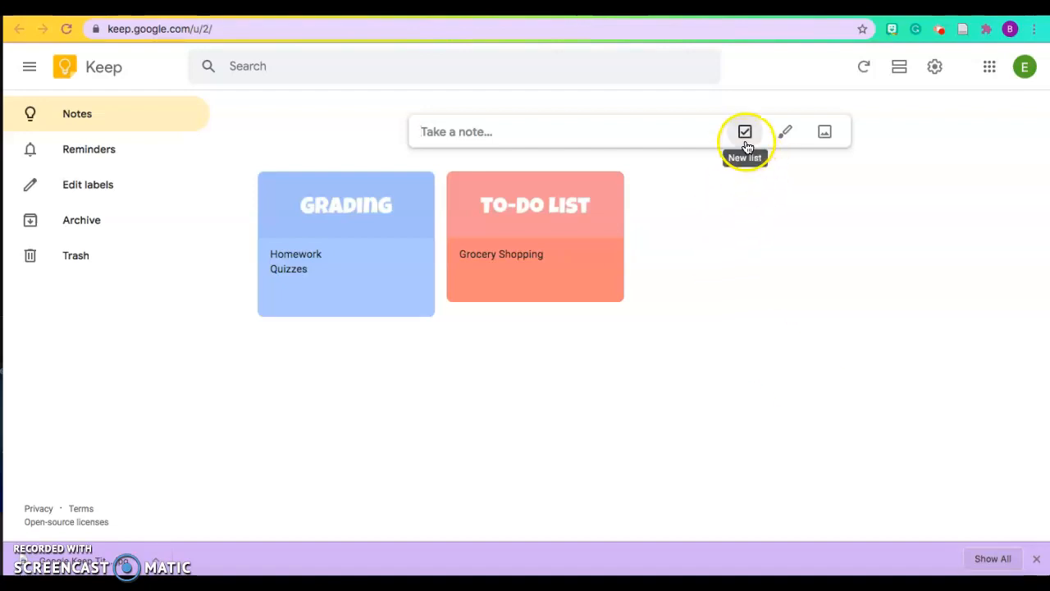
Step: Start a third note with the Faculty Meetings image, Untitled presentation (2).jpg, from the Downloads folder
click(694, 130)
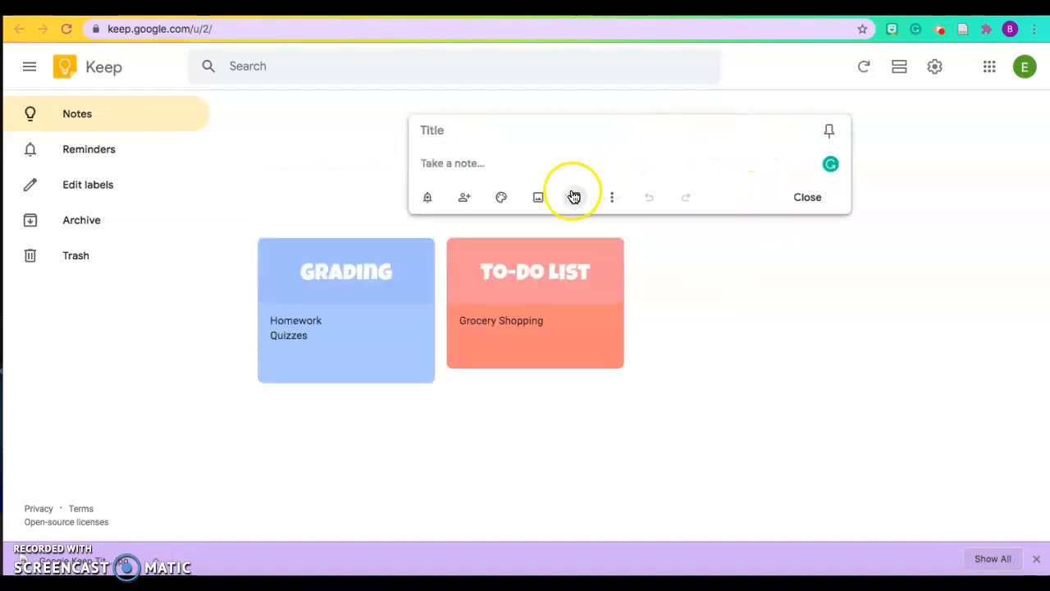
click(538, 197)
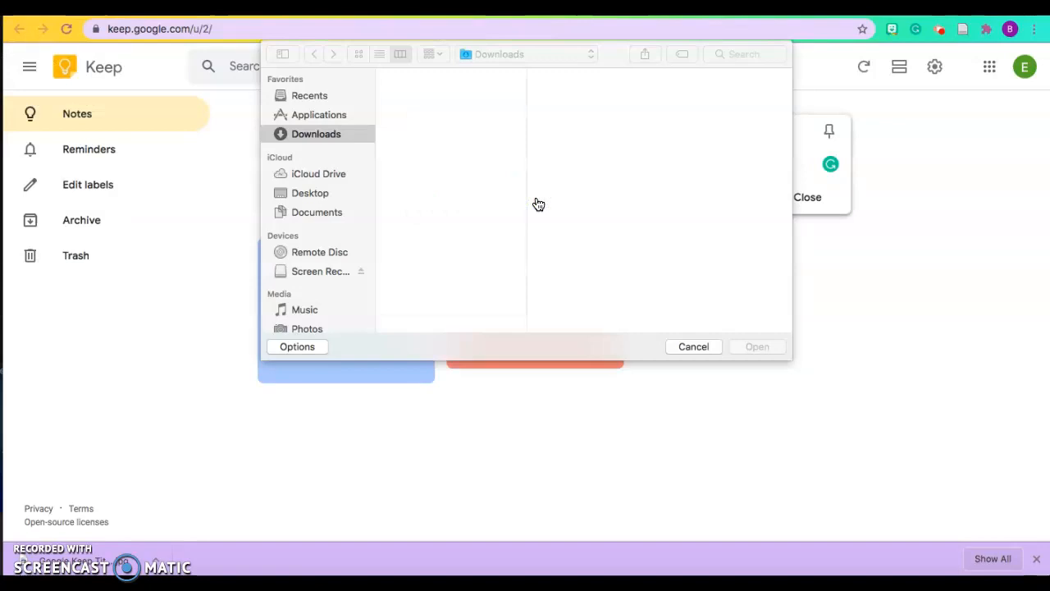
scroll(420, 244, down, 15)
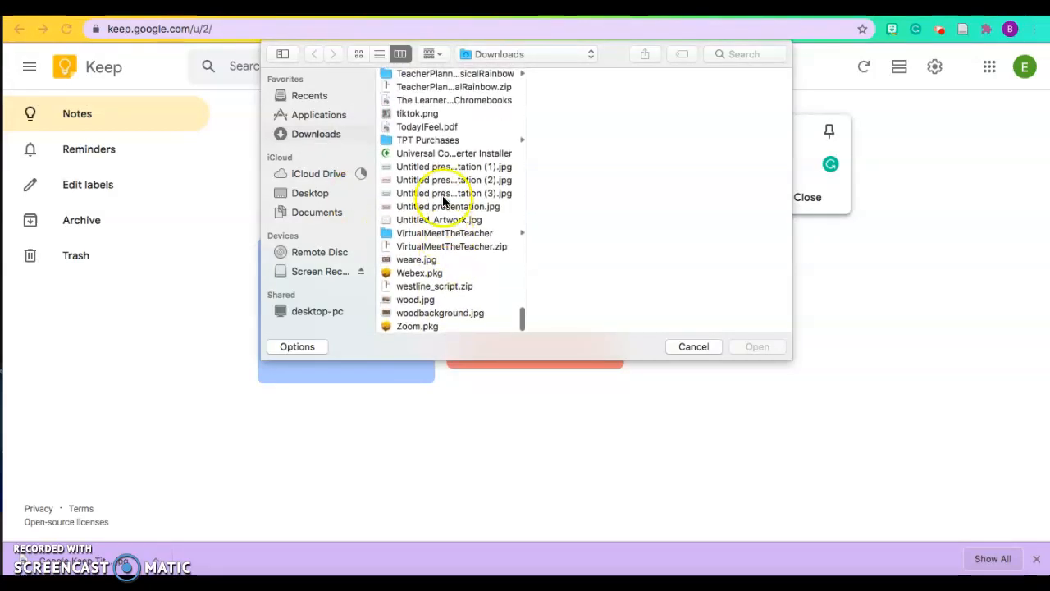
click(438, 195)
click(436, 180)
click(739, 347)
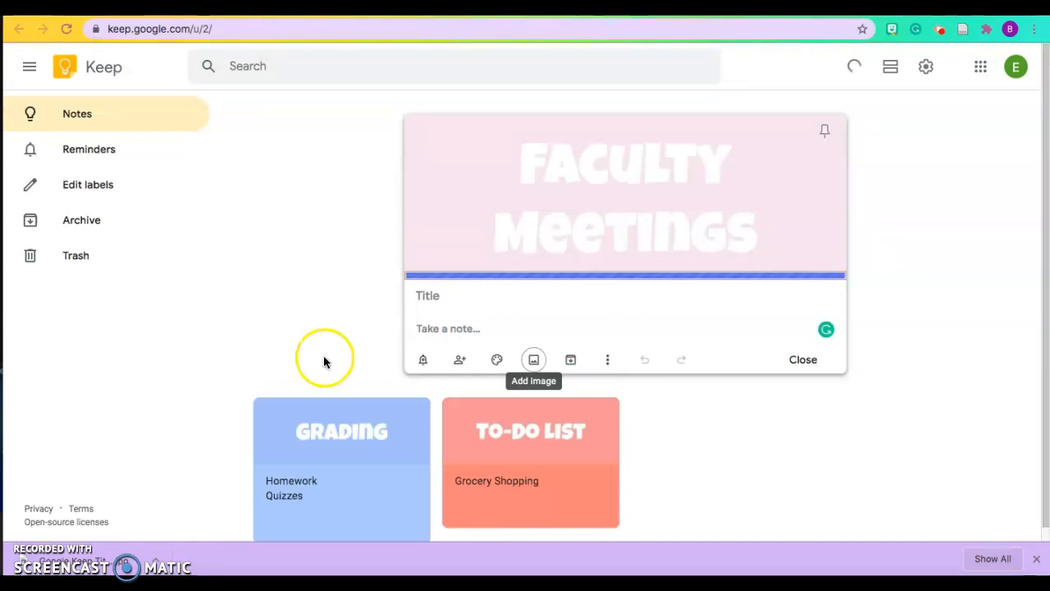
Step: Color the Faculty Meetings note pink, enter "Tuesday at 2:30pm" as its text and close it
mouse_move(497, 358)
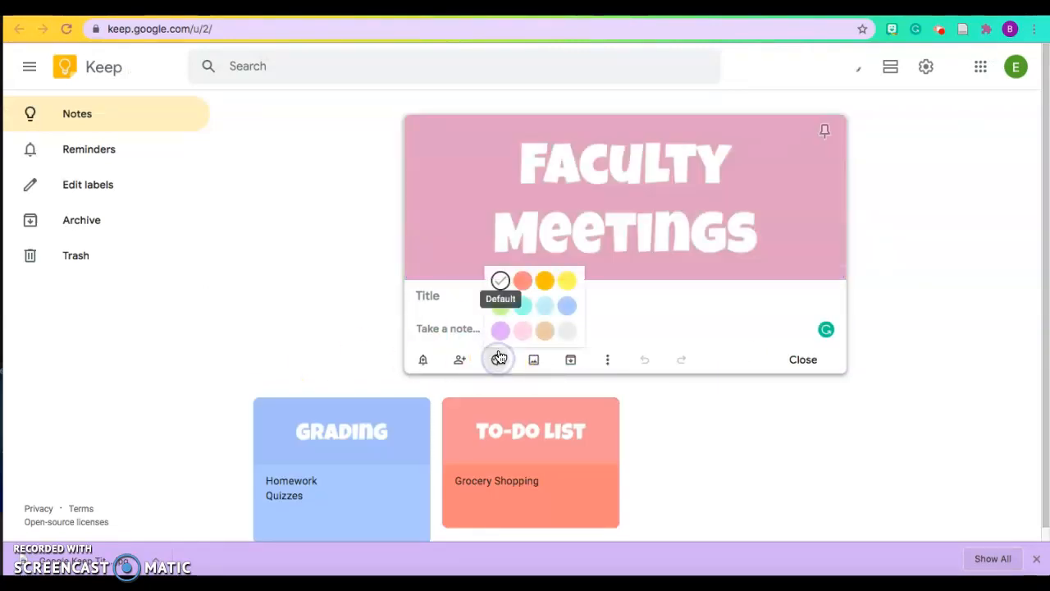
click(523, 330)
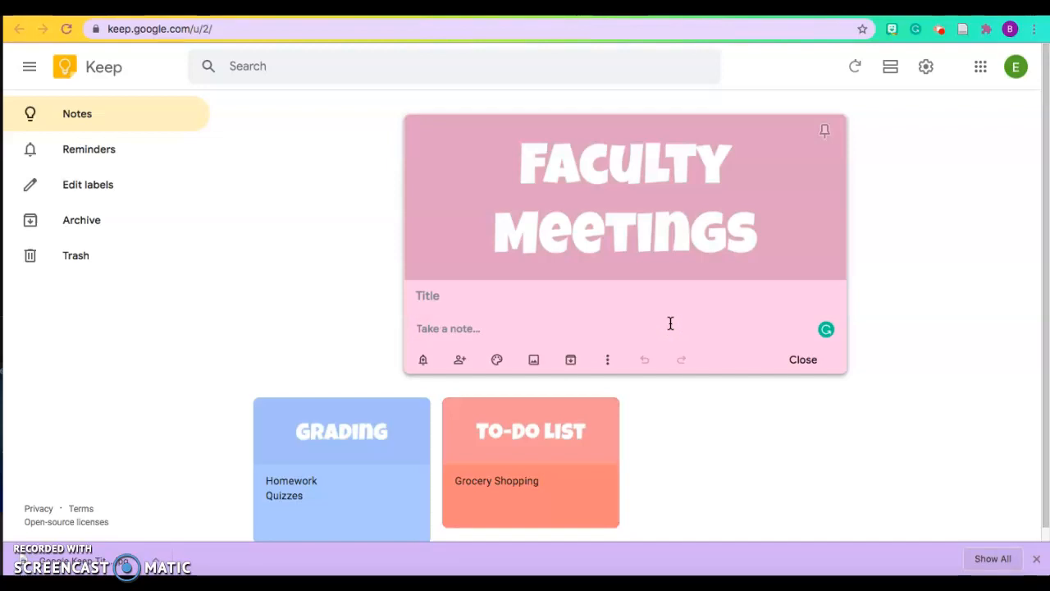
text(Tuesday )
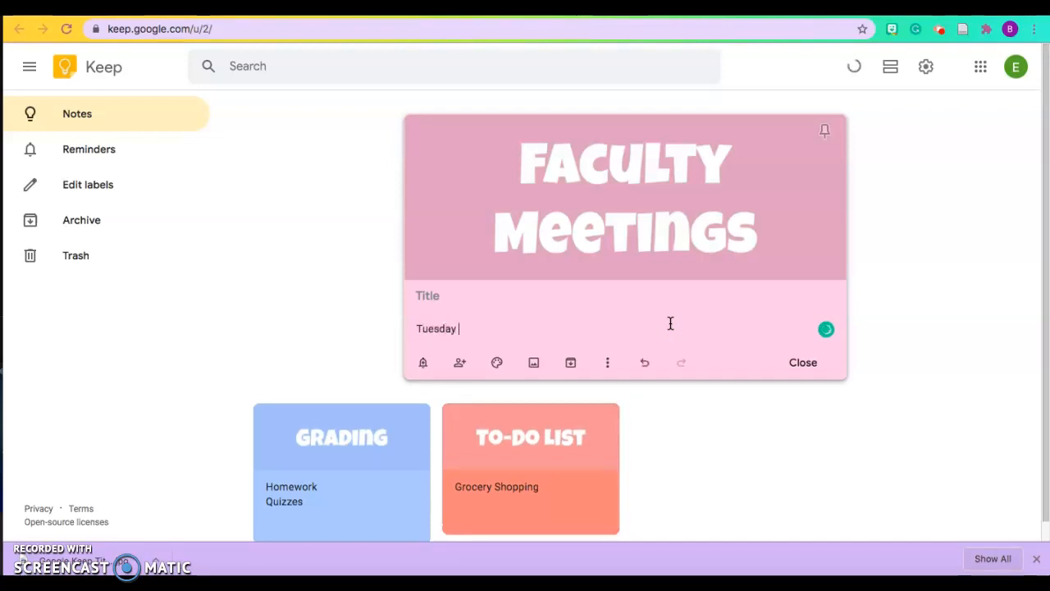
text(at 2:30pm)
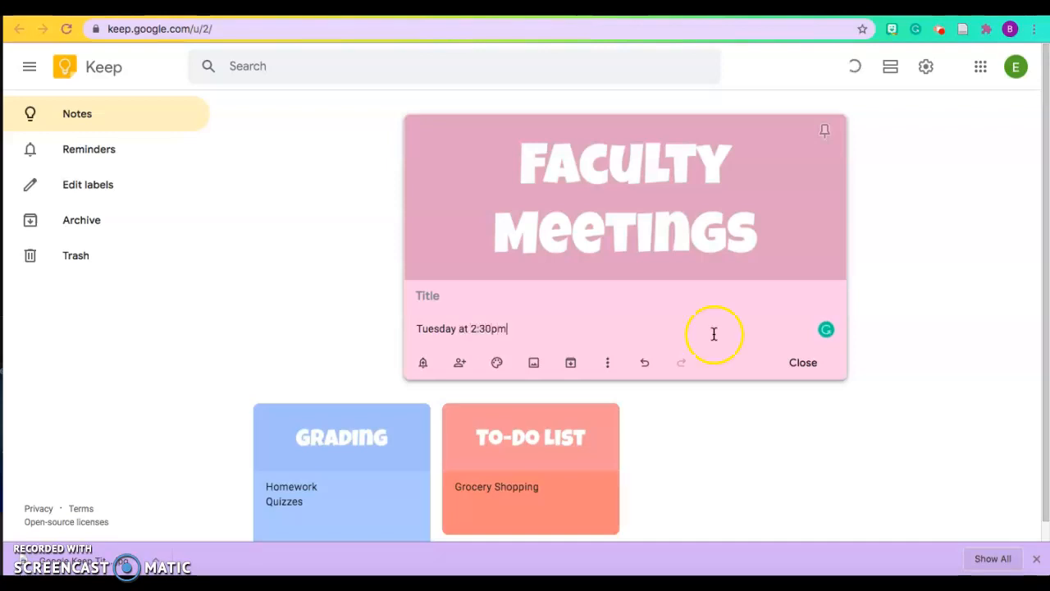
click(802, 365)
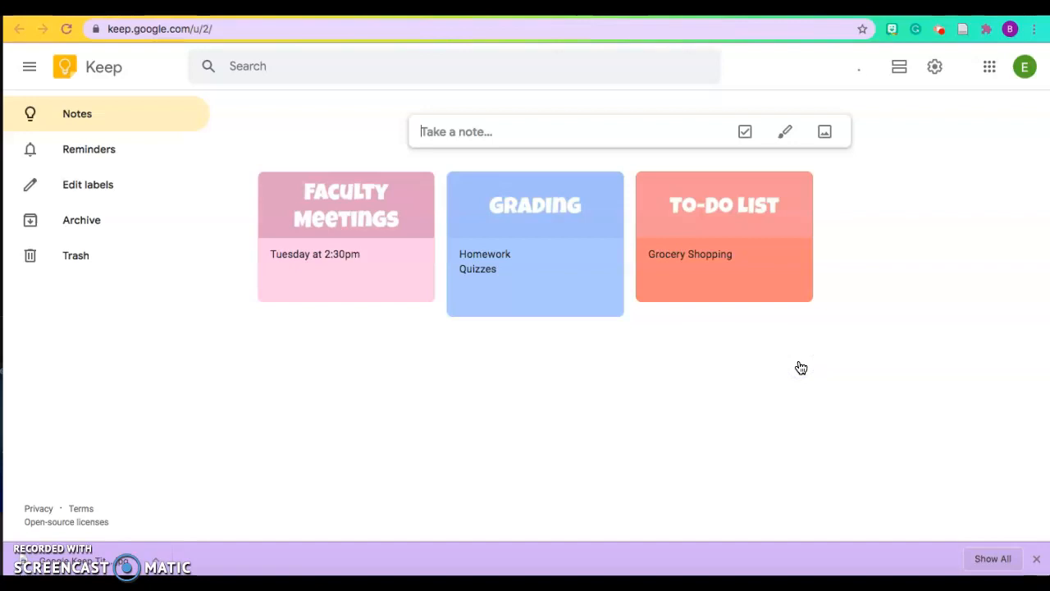
Step: Start a new list note with the Reminders image, Untitled presentation (3).jpg, from Downloads and color it green
click(745, 132)
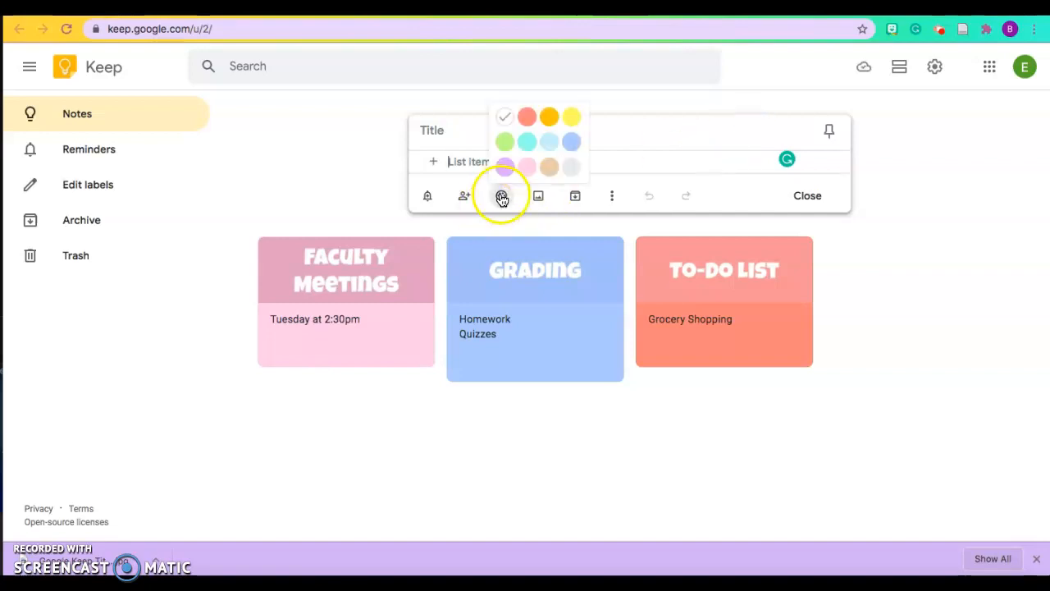
click(535, 198)
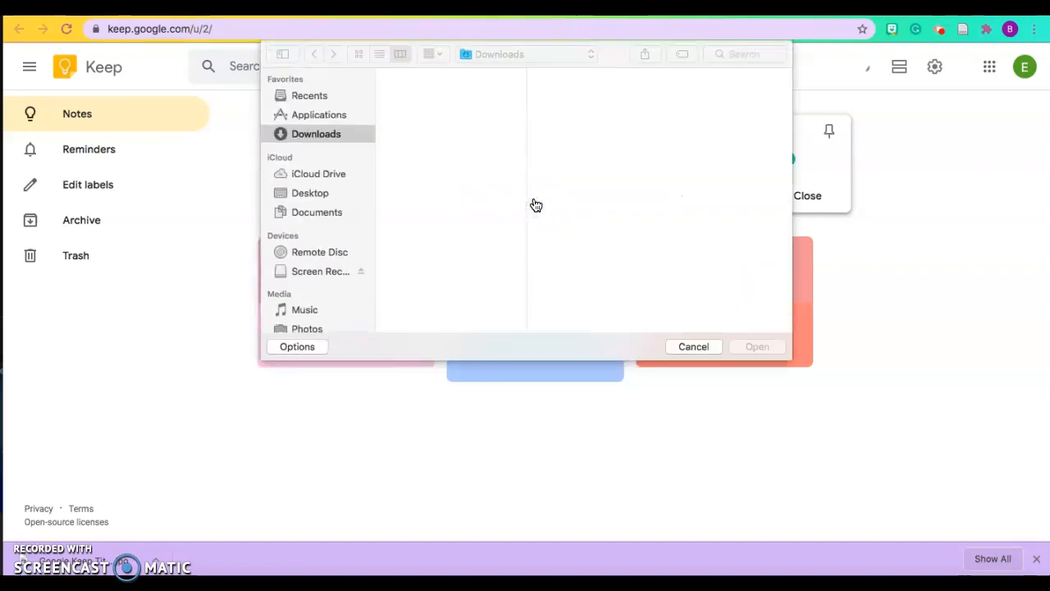
scroll(469, 236, down, 5)
scroll(469, 236, down, 10)
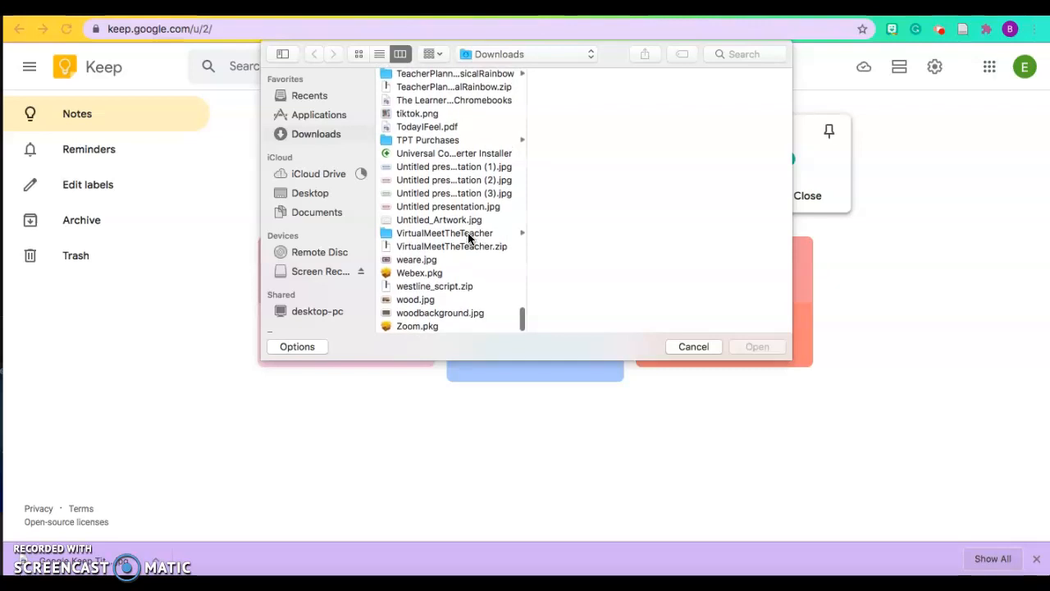
click(450, 199)
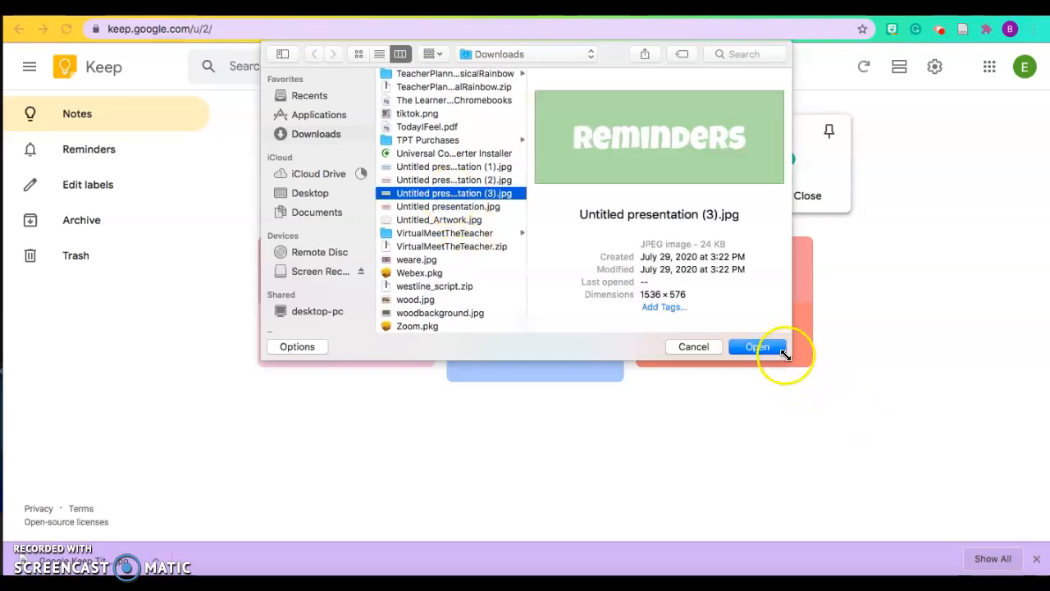
click(775, 348)
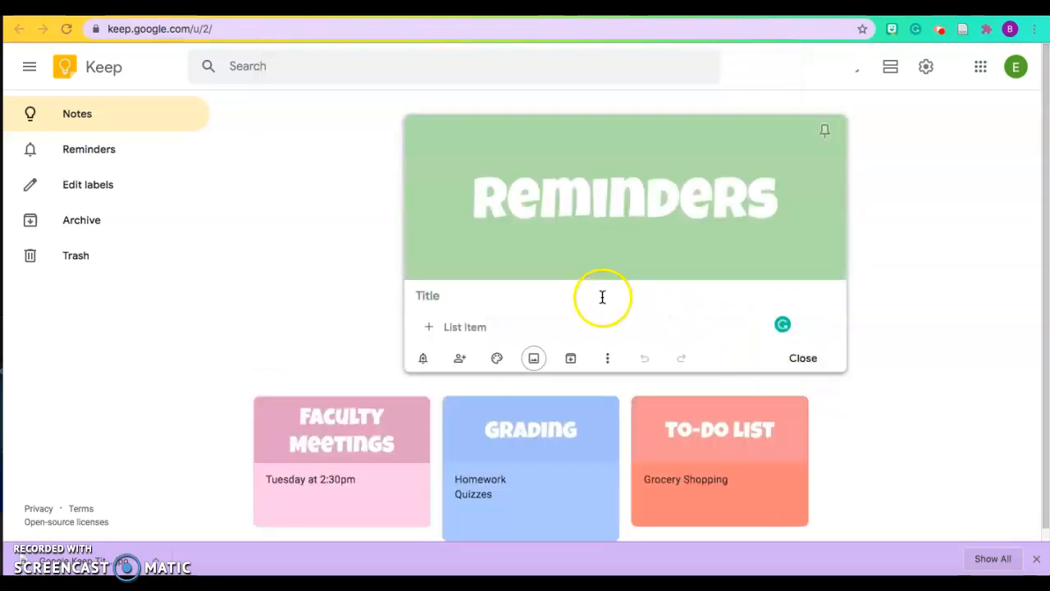
mouse_move(496, 369)
click(500, 304)
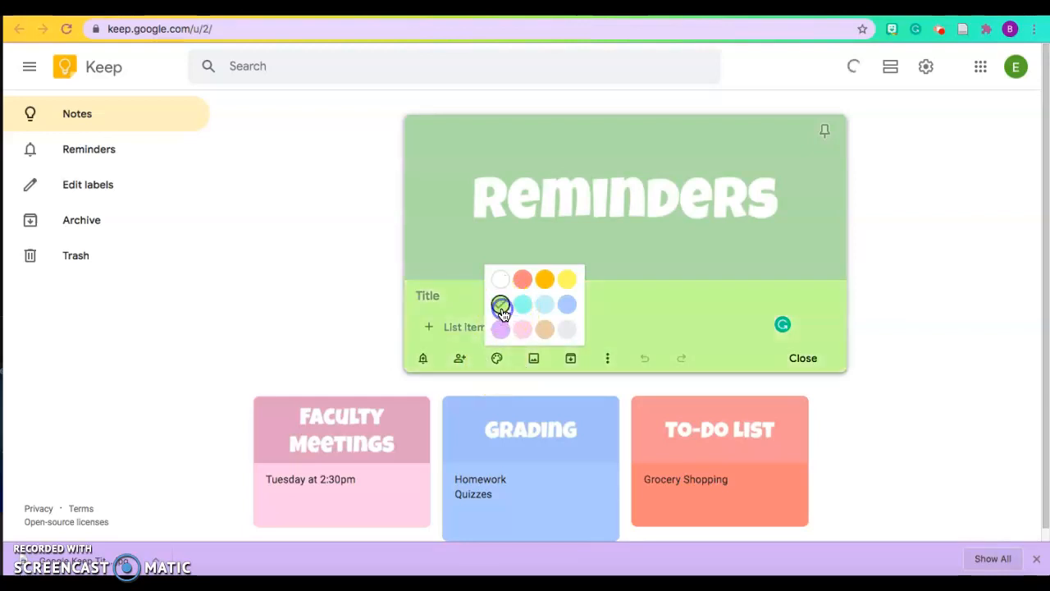
Step: Add the items "Project" and "Oil Change" to the Reminders list, close it and check off Oil Change
click(465, 327)
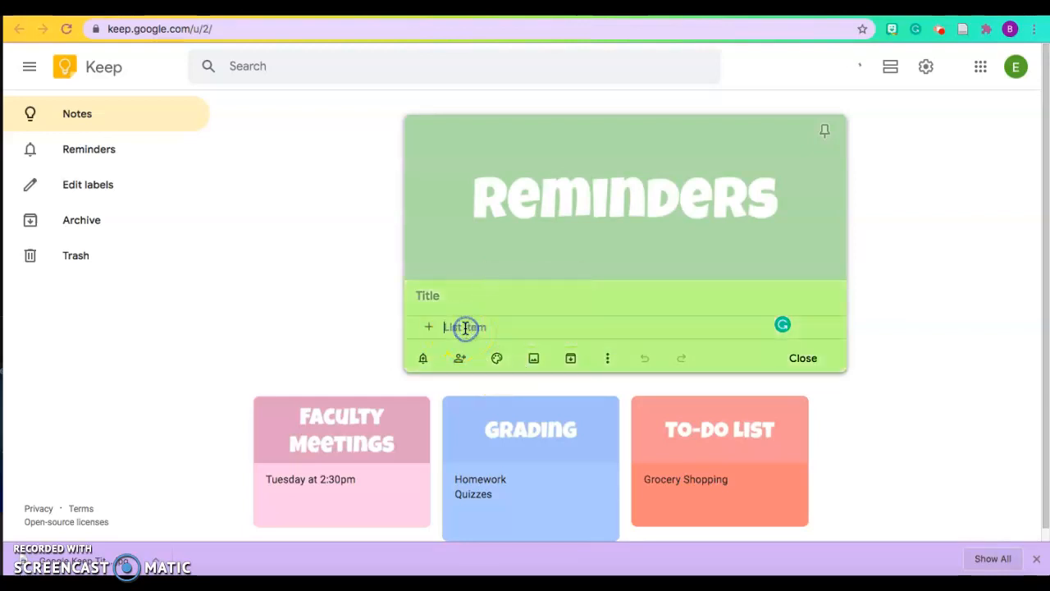
text(Project)
click(467, 351)
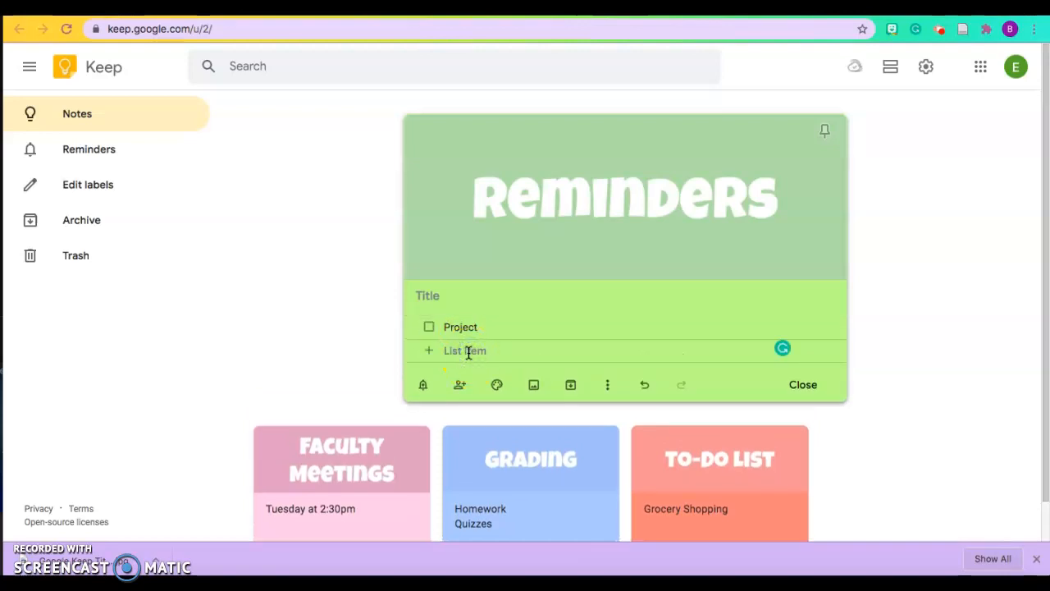
text(Oil Change)
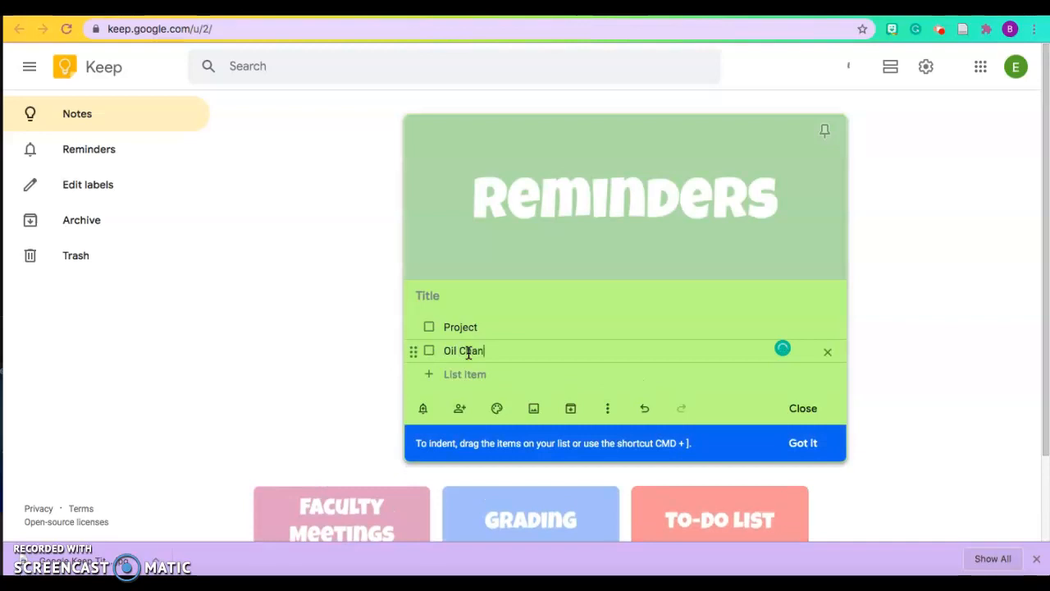
click(463, 372)
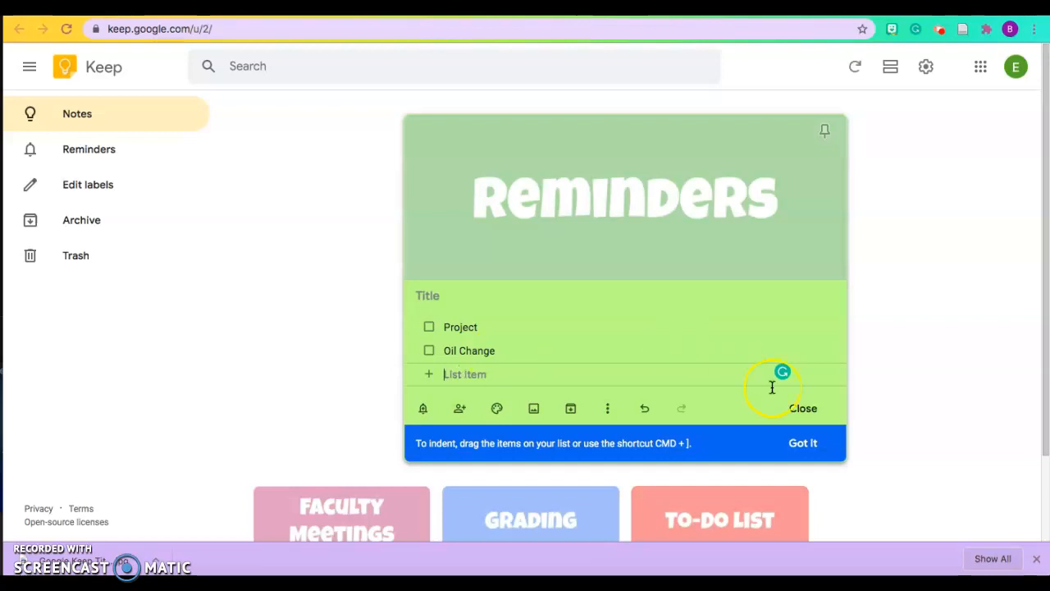
click(809, 415)
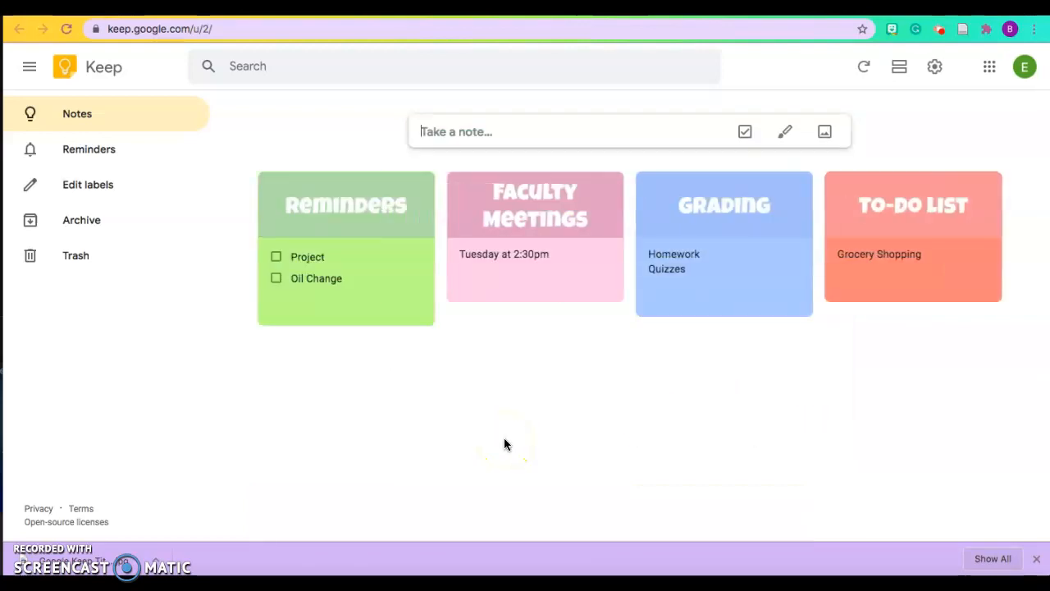
click(277, 281)
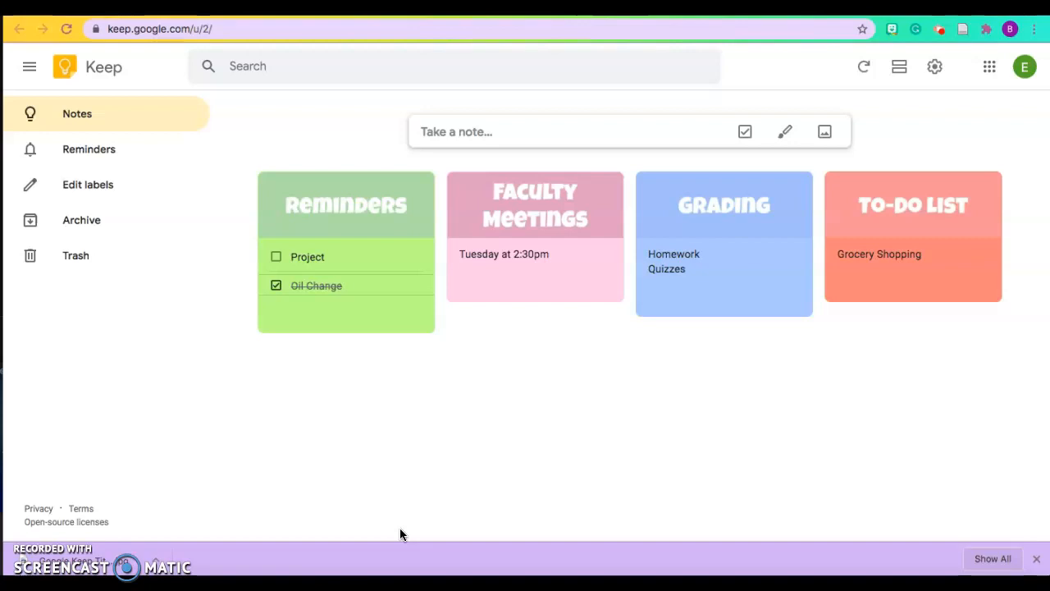
Step: Start a new note in the Reminders view and title it "Faculty Meetin"
click(96, 164)
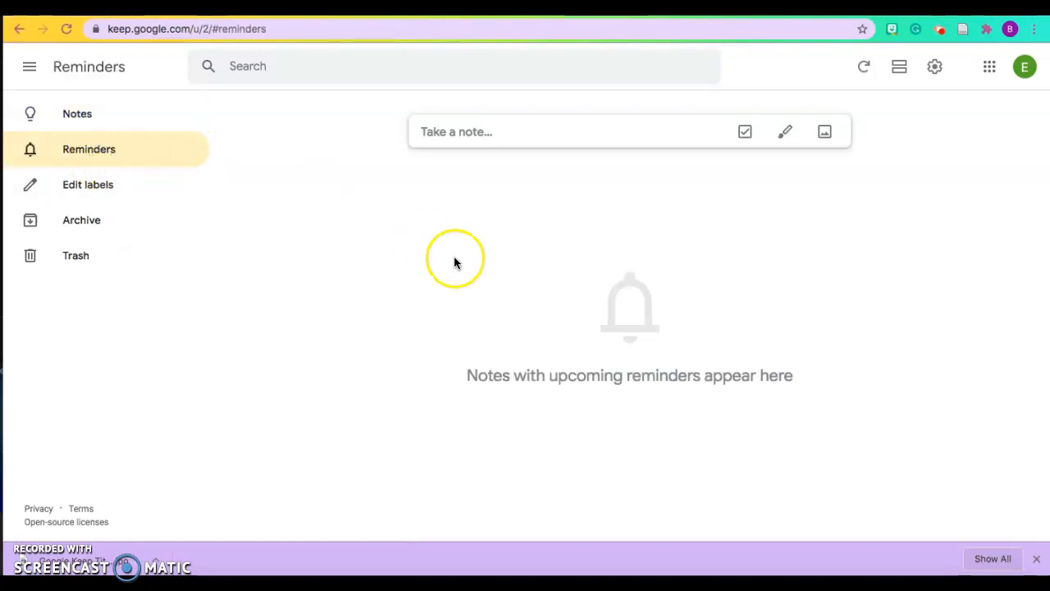
click(460, 139)
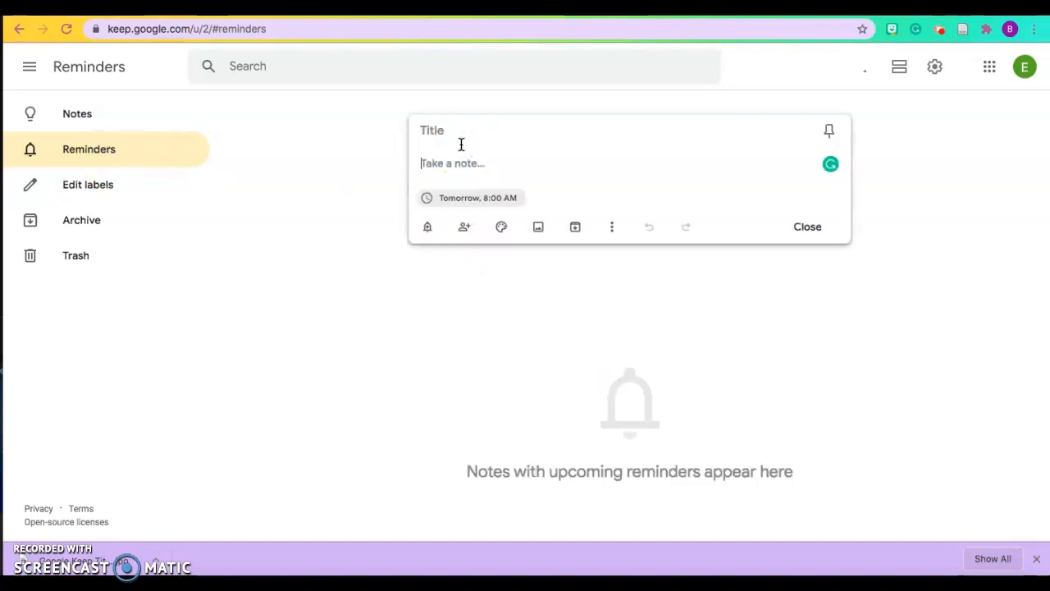
click(443, 129)
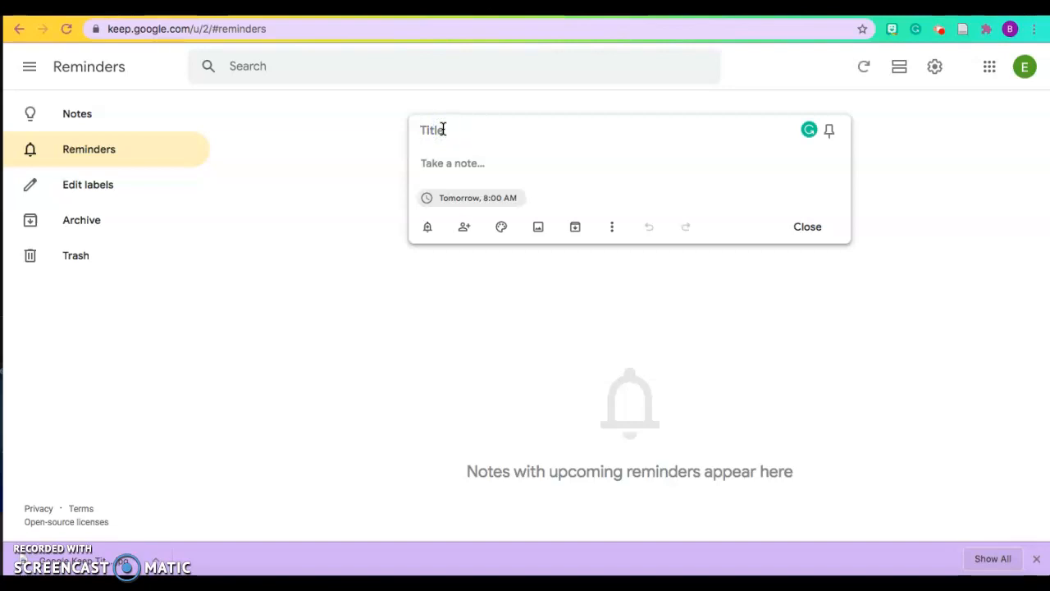
text(Facult)
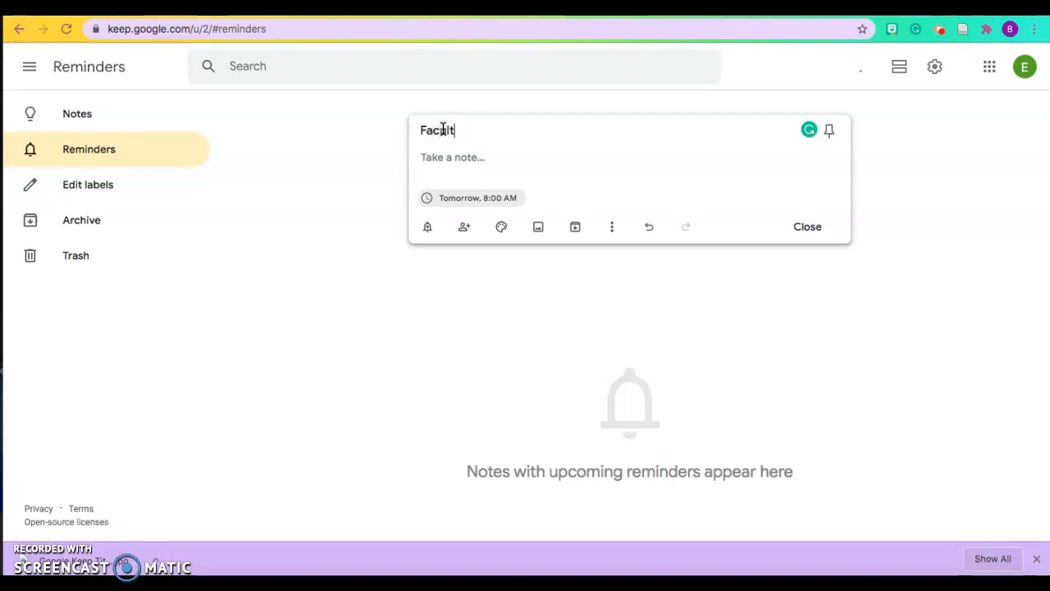
text(y Meetin)
Step: Set the new note's reminder to Aug 4, 2020 with a custom time of 2:30 PM
click(458, 203)
click(485, 295)
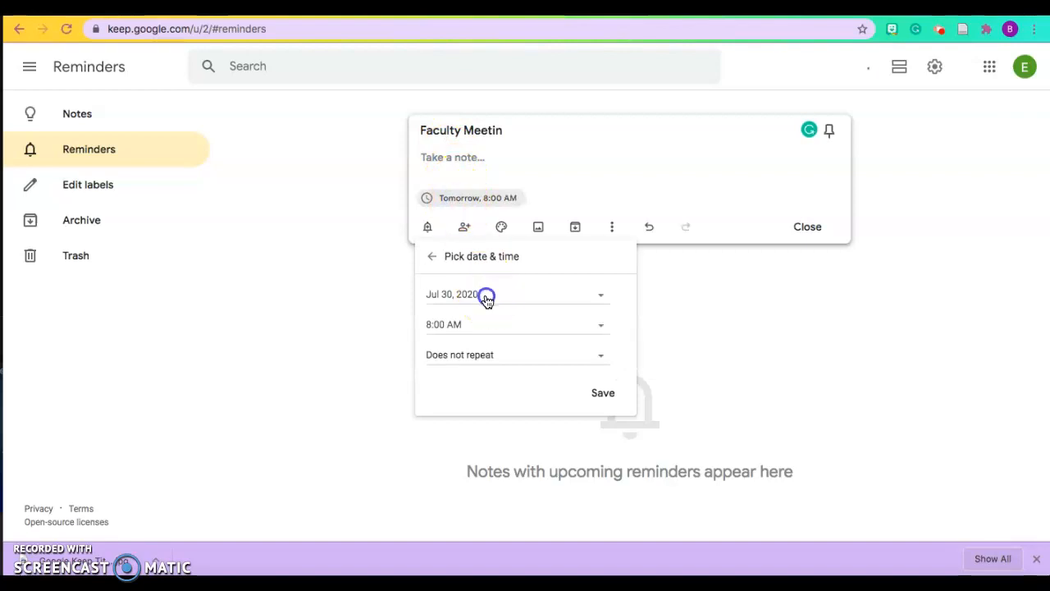
click(561, 312)
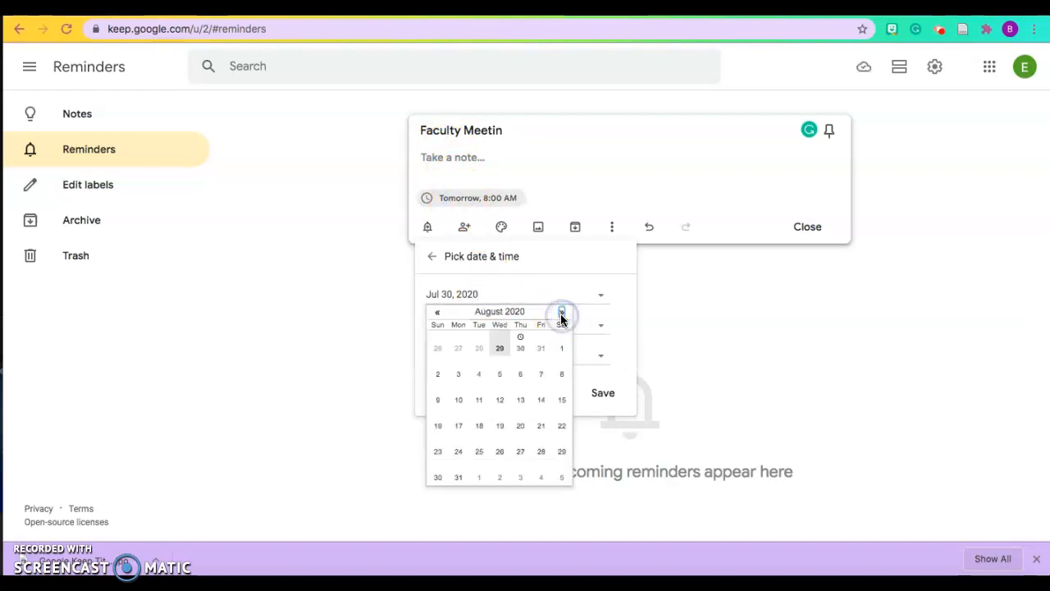
click(480, 375)
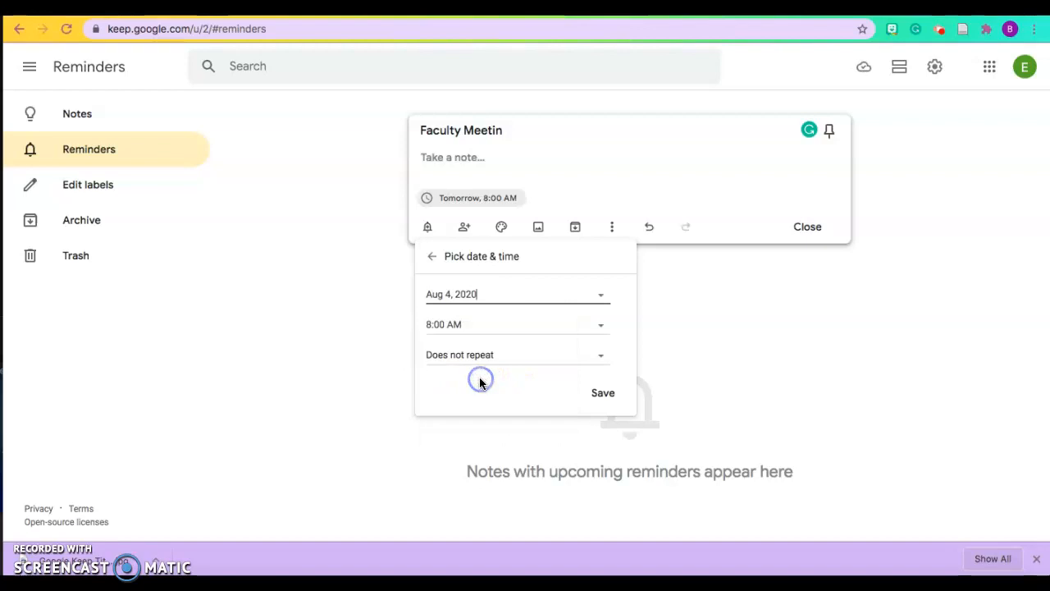
click(474, 332)
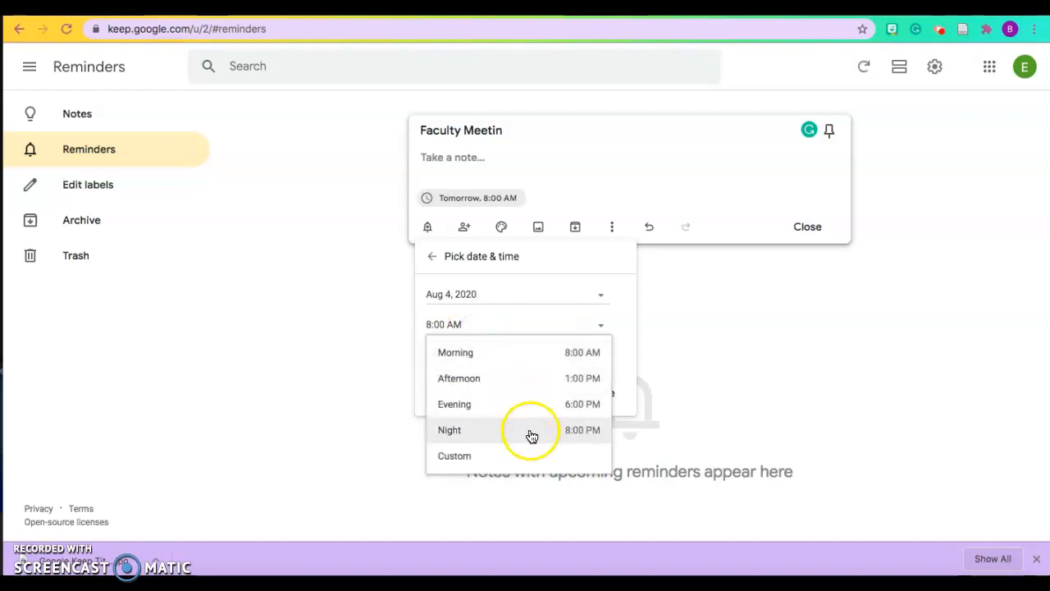
click(522, 456)
text(2)
text(:30 PM)
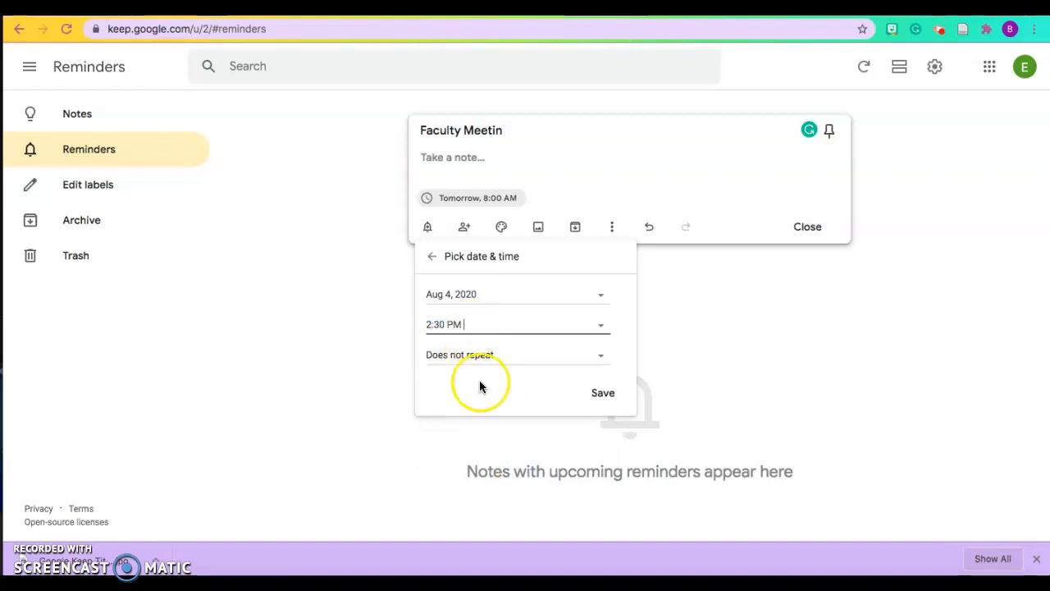
Step: Make the reminder repeat weekly, save it and return to the Notes view
click(479, 355)
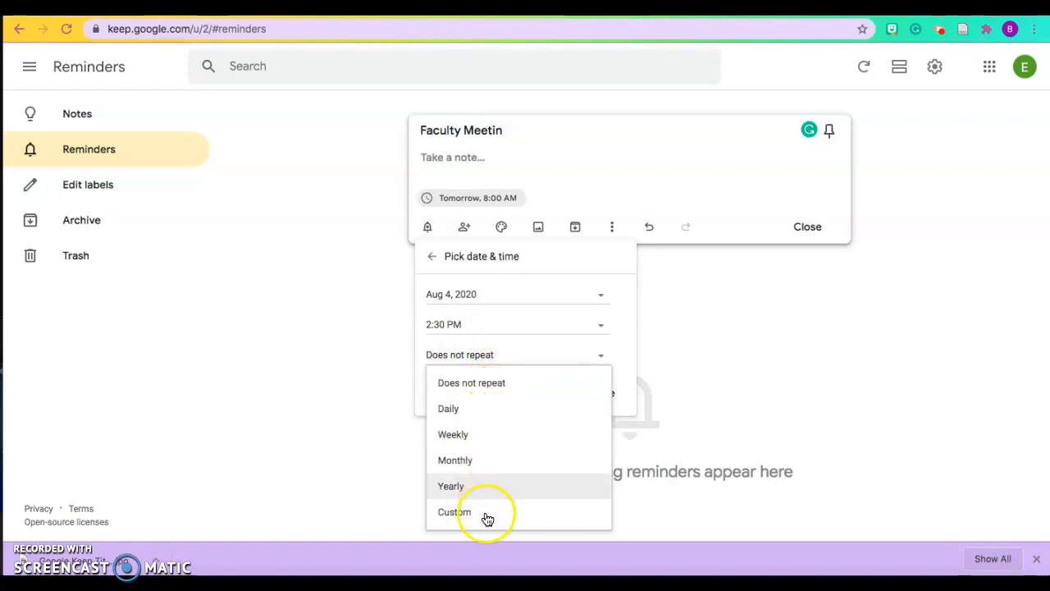
click(532, 434)
click(611, 393)
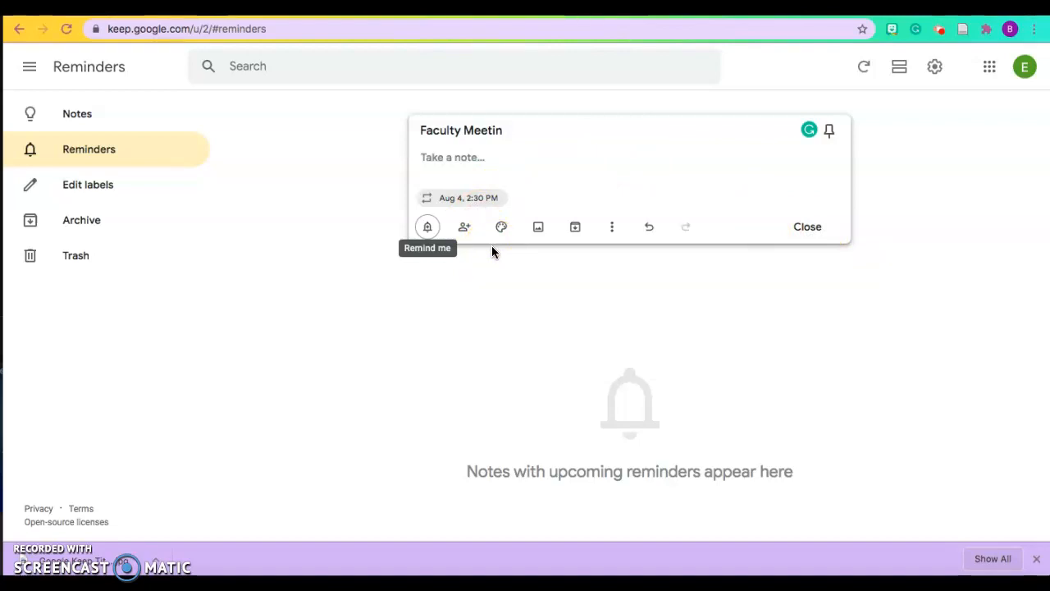
click(75, 114)
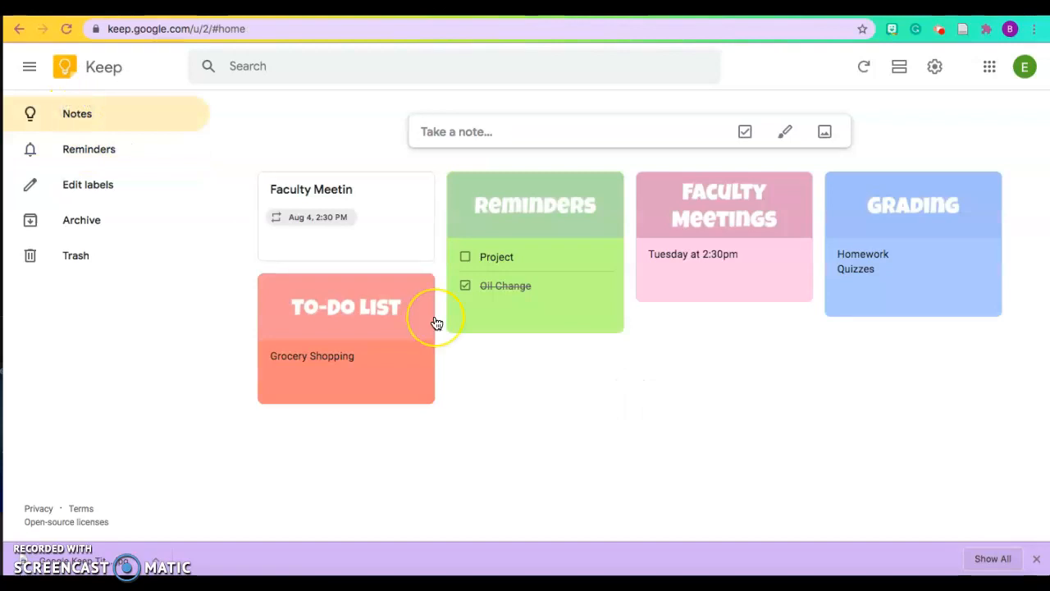